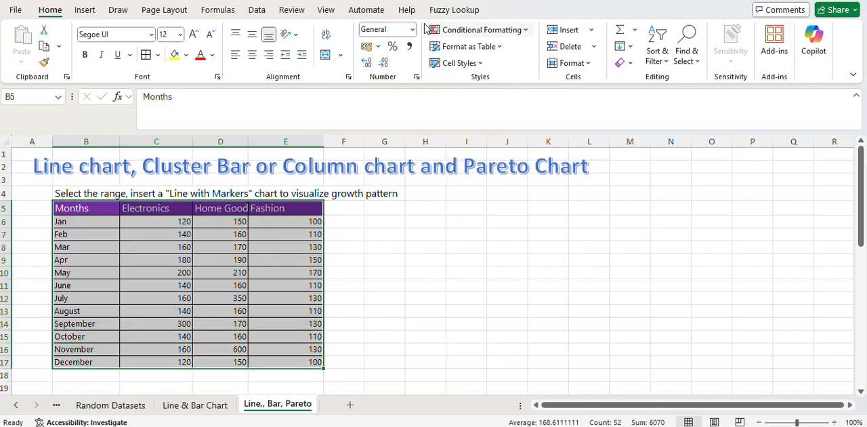
- Insert a Line with Markers chart from the selected monthly Electronics, Home Goods and Fashion data
{"action": "left_click", "coordinate": [85, 10]}
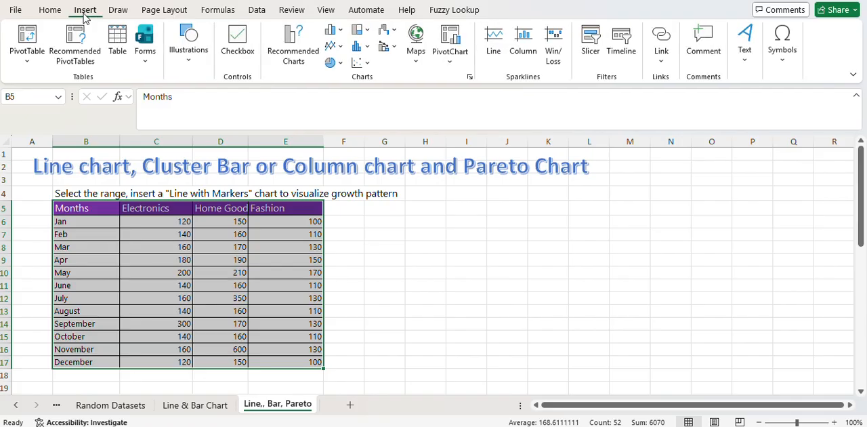
{"action": "left_click", "coordinate": [342, 49]}
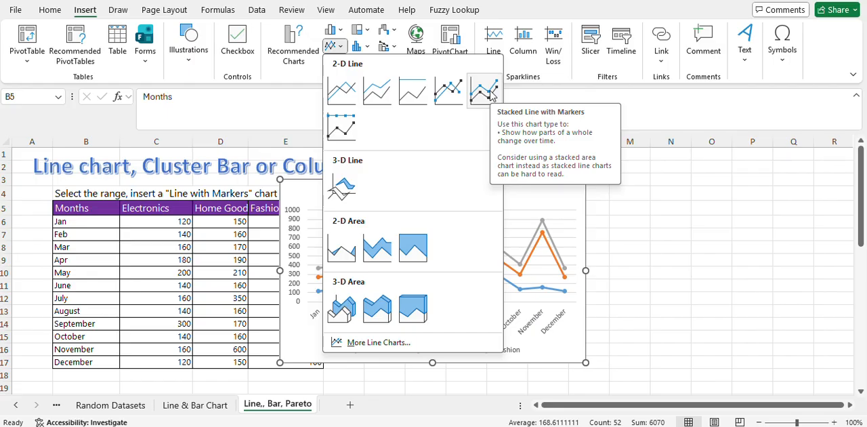
{"action": "left_click", "coordinate": [453, 91]}
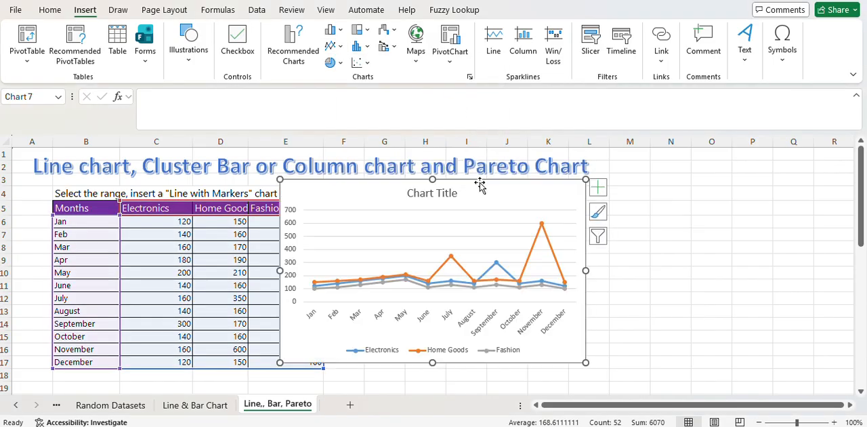
- Enlarge the line chart and place it near the top of the sheet, spanning about columns E to N
{"action": "left_click_drag", "start_coordinate": [489, 190], "coordinate": [544, 172]}
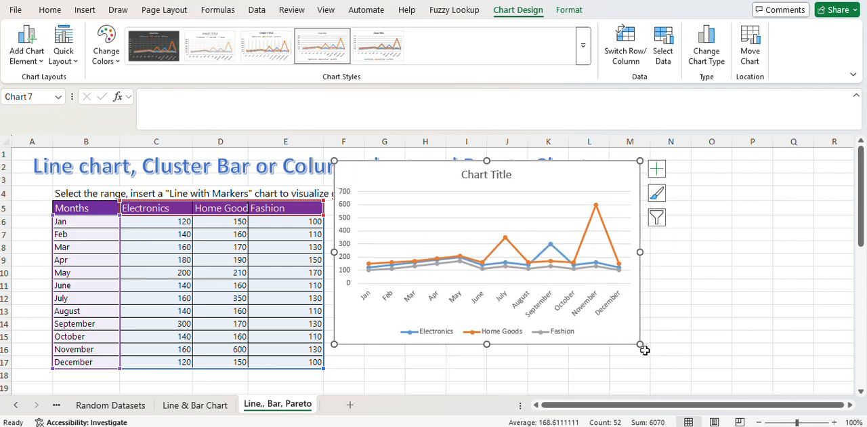
{"action": "left_click_drag", "start_coordinate": [640, 343], "coordinate": [754, 391]}
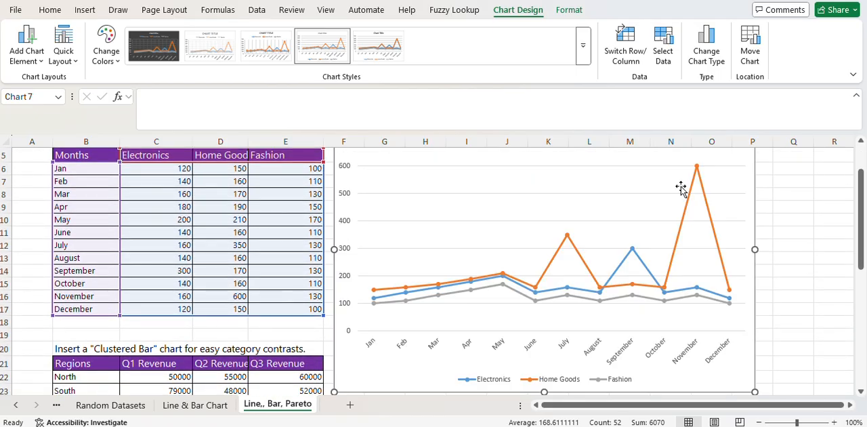
{"action": "left_click_drag", "start_coordinate": [859, 188], "coordinate": [858, 159]}
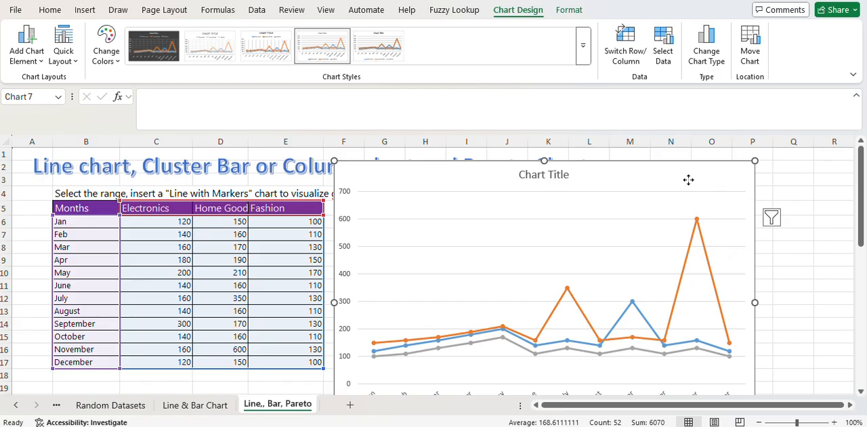
{"action": "left_click_drag", "start_coordinate": [687, 178], "coordinate": [644, 178]}
- Try error bars and data callout labels on the line chart, and turn both off again
{"action": "left_click", "coordinate": [730, 173]}
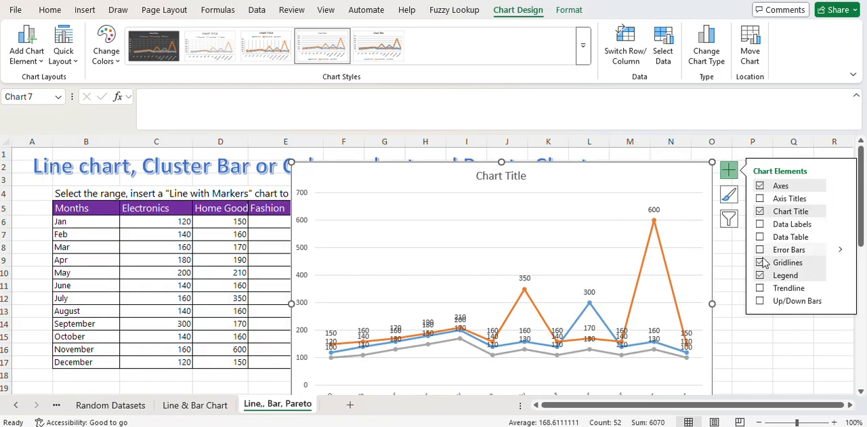
{"action": "left_click", "coordinate": [759, 251]}
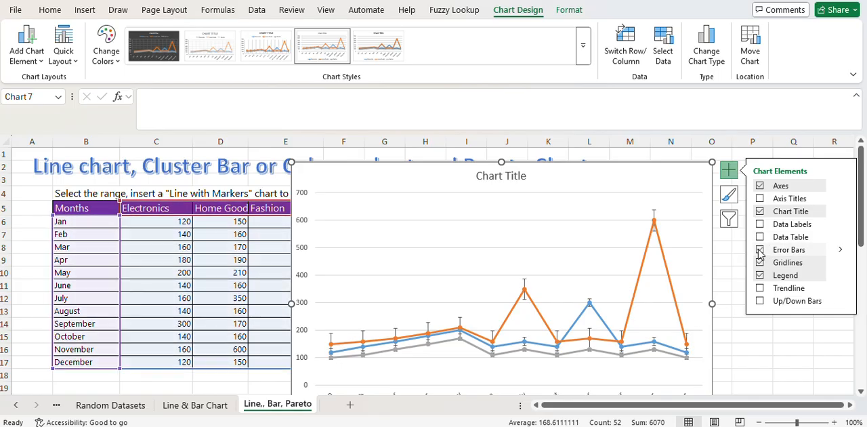
{"action": "left_click", "coordinate": [759, 251]}
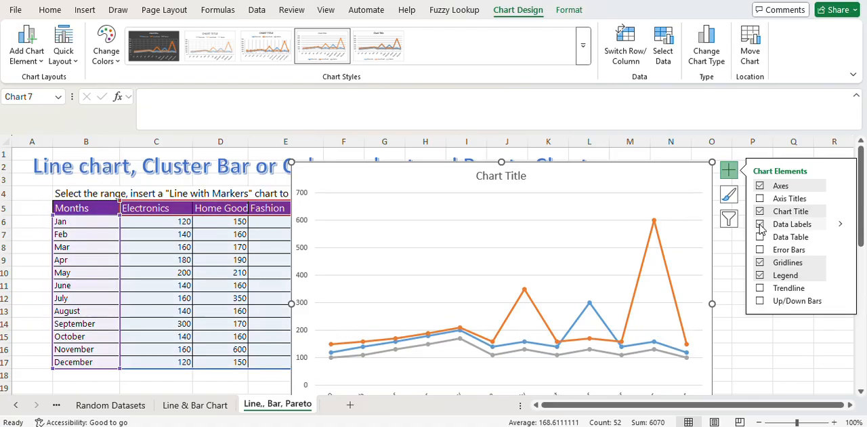
{"action": "left_click", "coordinate": [841, 225]}
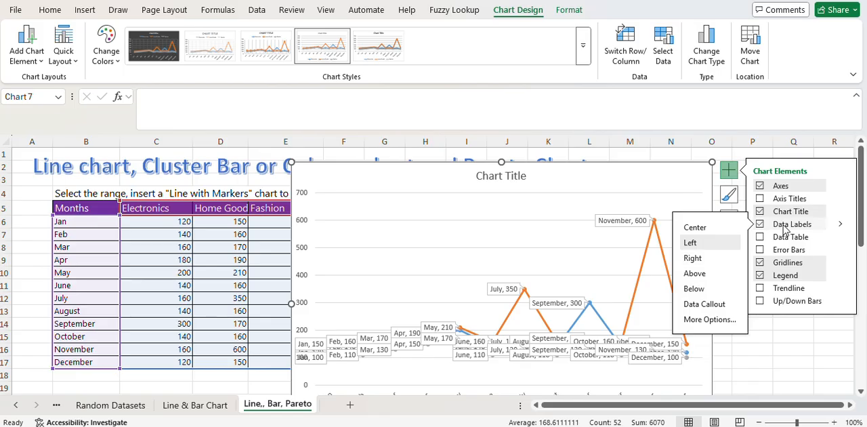
{"action": "left_click", "coordinate": [761, 225]}
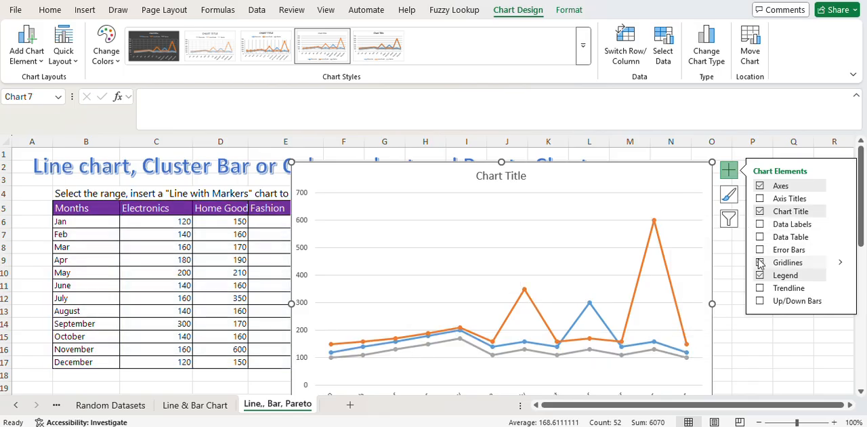
- Add a data table beneath the line chart's plot area
{"action": "left_click", "coordinate": [759, 236]}
{"action": "left_click", "coordinate": [759, 250]}
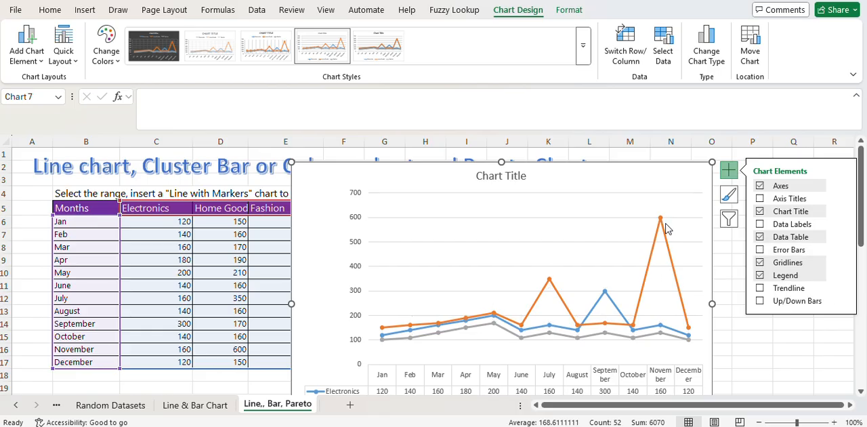
{"action": "mouse_move", "coordinate": [661, 219]}
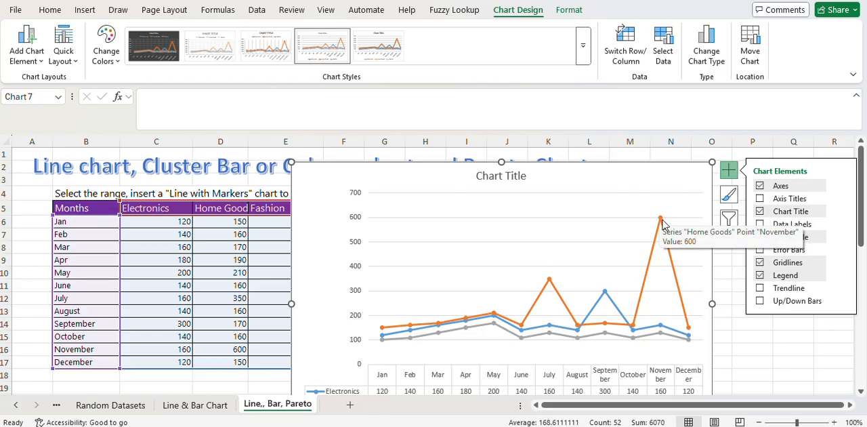
- Try percentage and standard deviation error bars on the line chart, and remove the error bars
{"action": "left_click", "coordinate": [765, 250]}
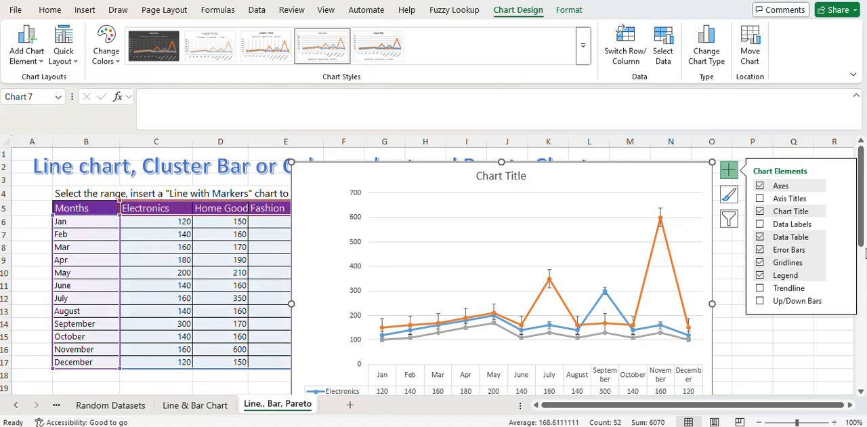
{"action": "mouse_move", "coordinate": [842, 252]}
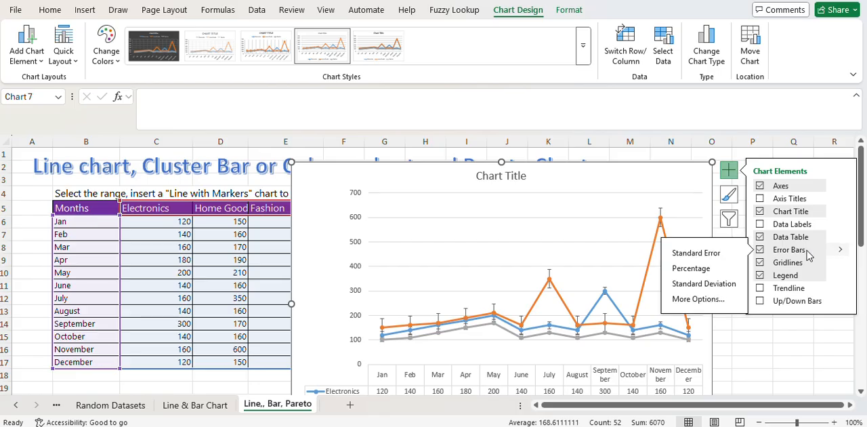
{"action": "left_click", "coordinate": [691, 268]}
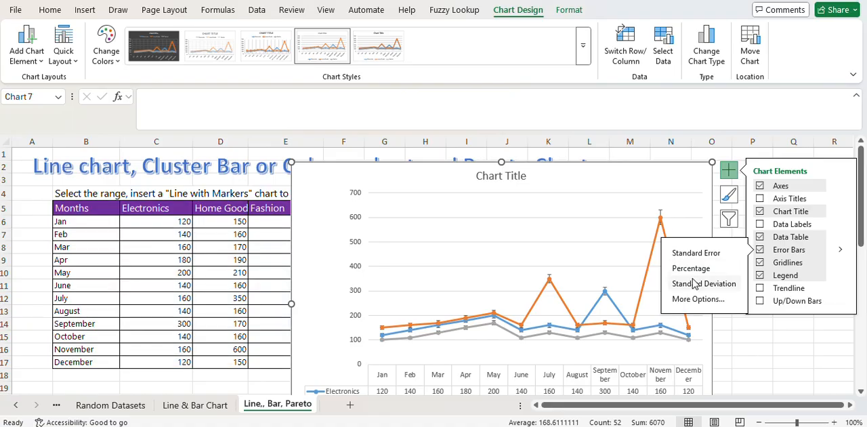
{"action": "left_click", "coordinate": [697, 284]}
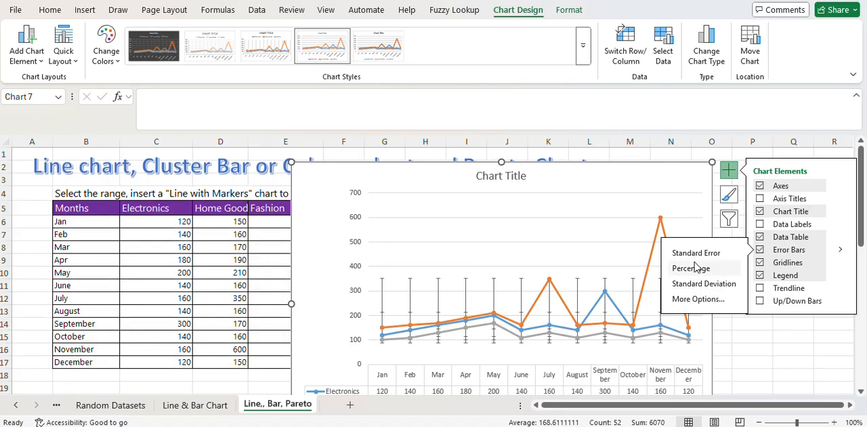
{"action": "left_click", "coordinate": [695, 268]}
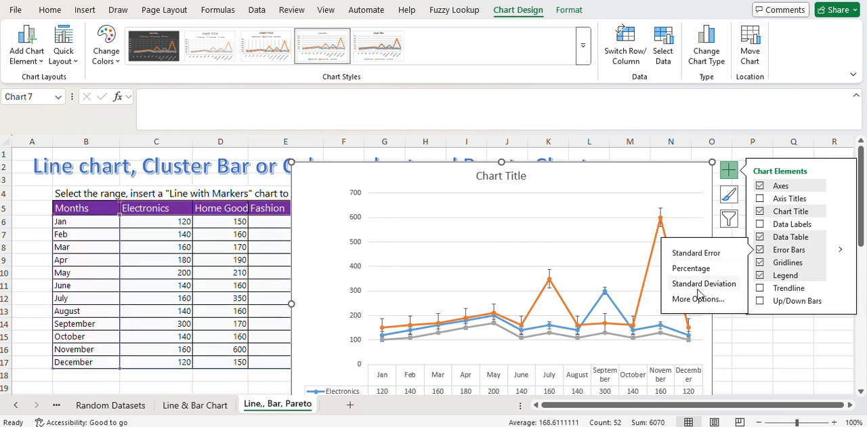
{"action": "left_click", "coordinate": [759, 250]}
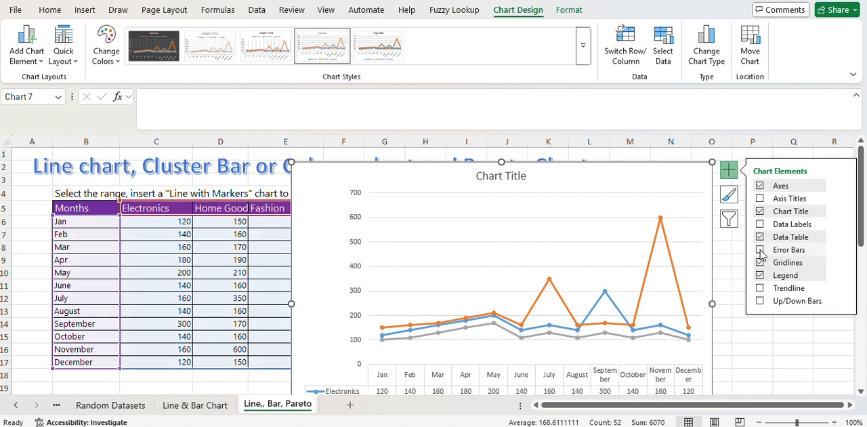
- Add a trendline based on the Fashion series to the line chart and inspect it
{"action": "left_click", "coordinate": [760, 290]}
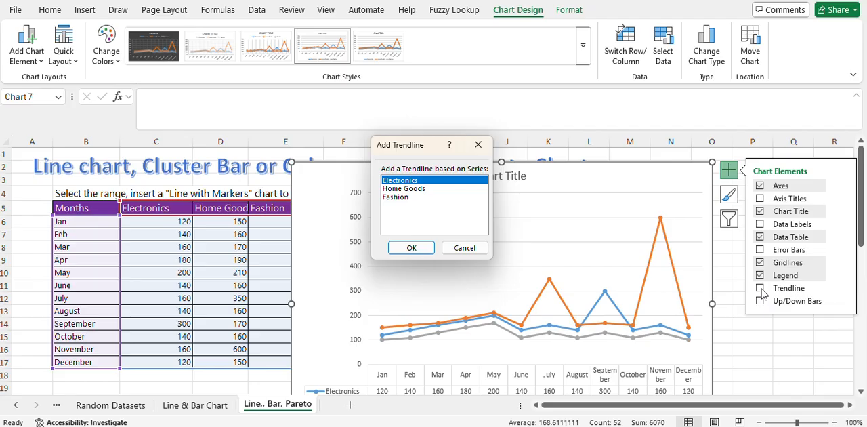
{"action": "left_click", "coordinate": [407, 198]}
{"action": "left_click", "coordinate": [410, 248]}
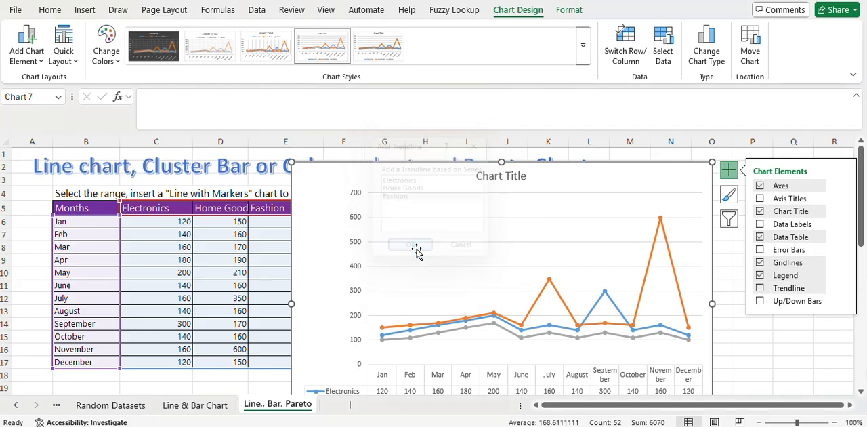
{"action": "left_click_drag", "start_coordinate": [571, 187], "coordinate": [400, 118]}
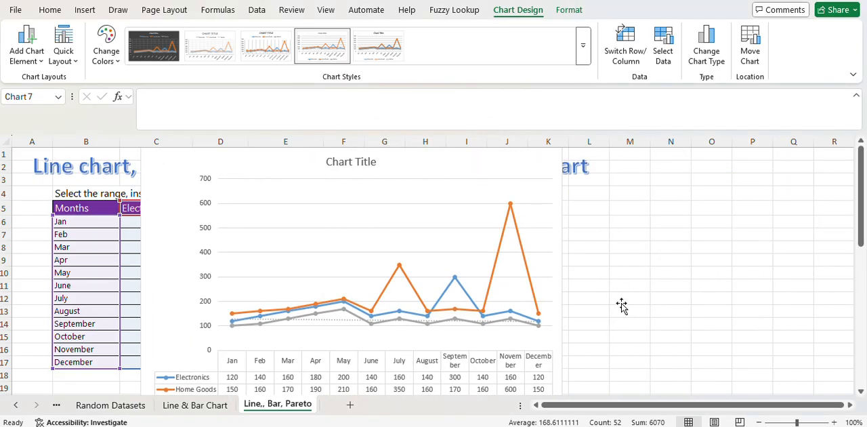
{"action": "left_click_drag", "start_coordinate": [621, 306], "coordinate": [771, 320]}
{"action": "left_click_drag", "start_coordinate": [852, 233], "coordinate": [854, 271]}
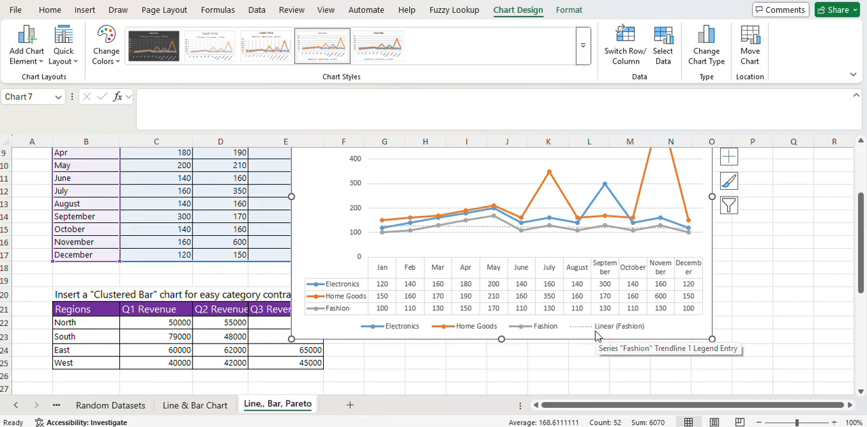
{"action": "left_click", "coordinate": [474, 227]}
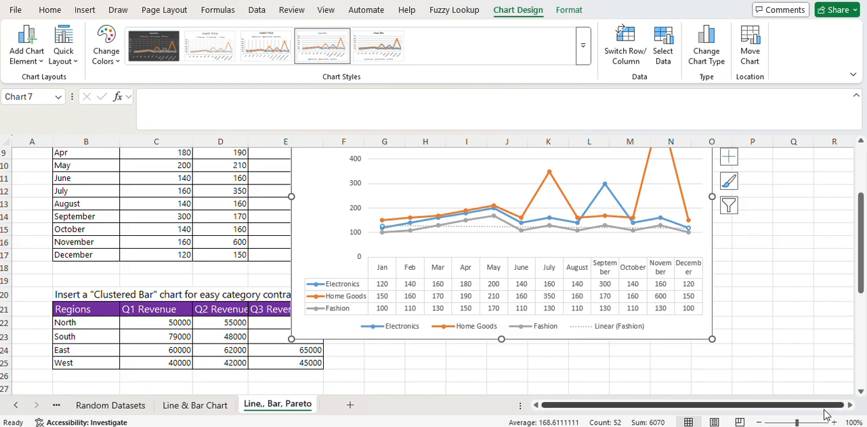
- Remove the Fashion trendline from the line chart
{"action": "scroll", "coordinate": [692, 254], "scroll_direction": "up", "scroll_amount": 2}
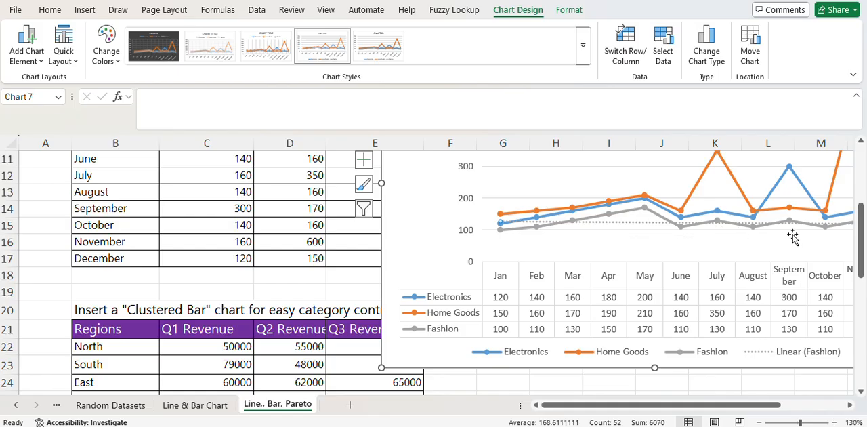
{"action": "left_click_drag", "start_coordinate": [778, 405], "coordinate": [843, 405]}
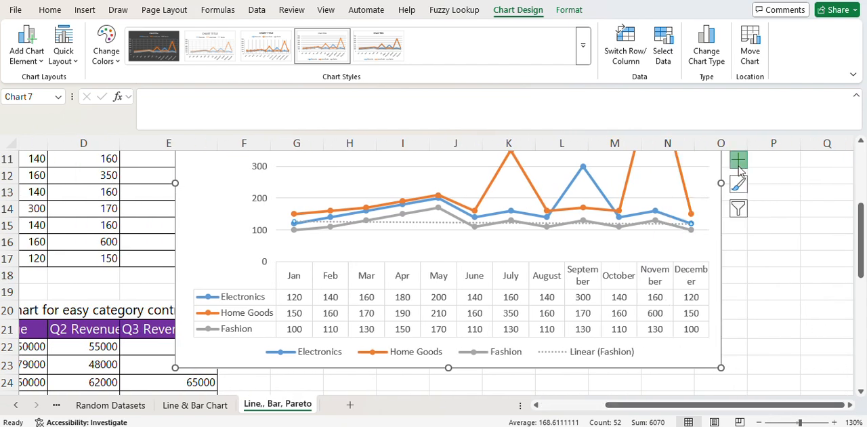
{"action": "left_click", "coordinate": [738, 160]}
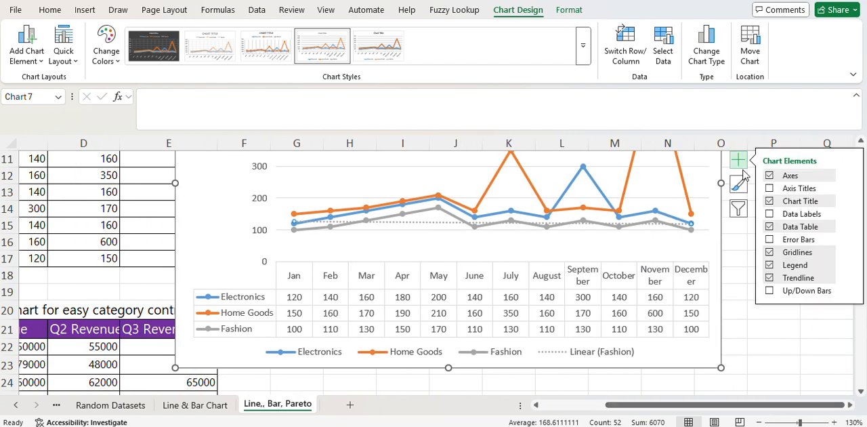
{"action": "left_click", "coordinate": [772, 277]}
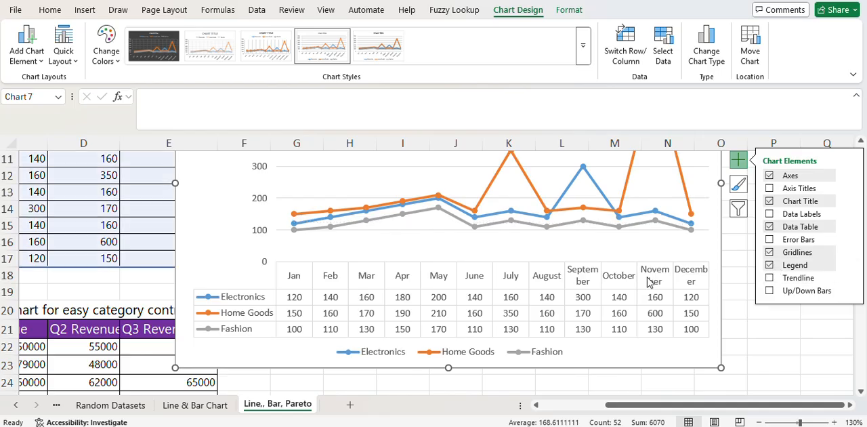
- Add a trendline based on the Home Goods series to the line chart
{"action": "left_click", "coordinate": [769, 278]}
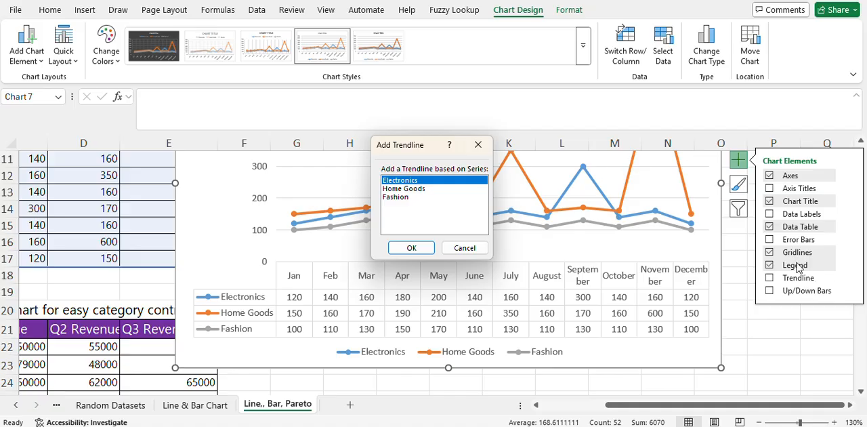
{"action": "left_click", "coordinate": [414, 196]}
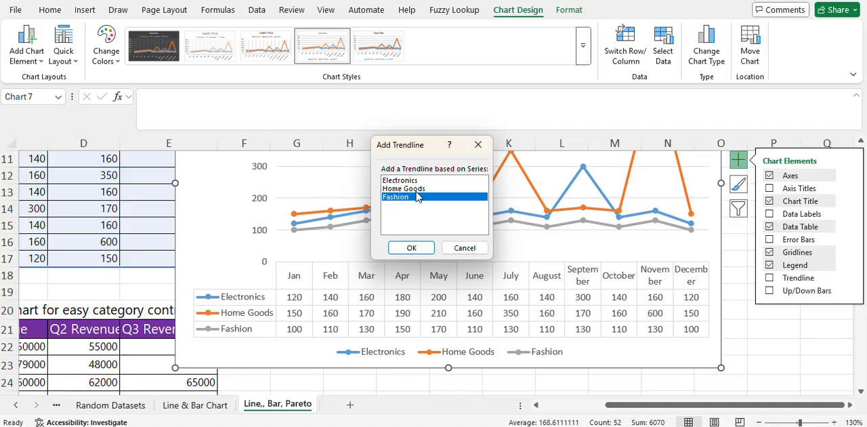
{"action": "left_click", "coordinate": [414, 189]}
{"action": "left_click", "coordinate": [413, 248]}
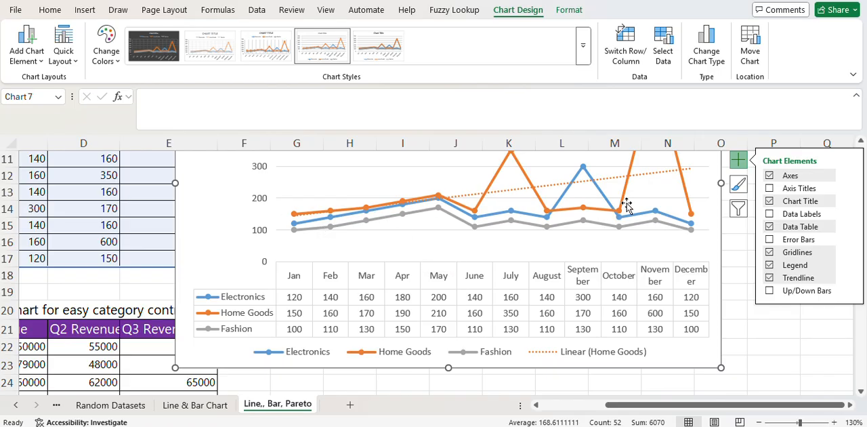
- Reposition the line chart so its top edge sits at row 4, below the sheet heading
{"action": "scroll", "coordinate": [662, 229], "scroll_direction": "up", "scroll_amount": 1}
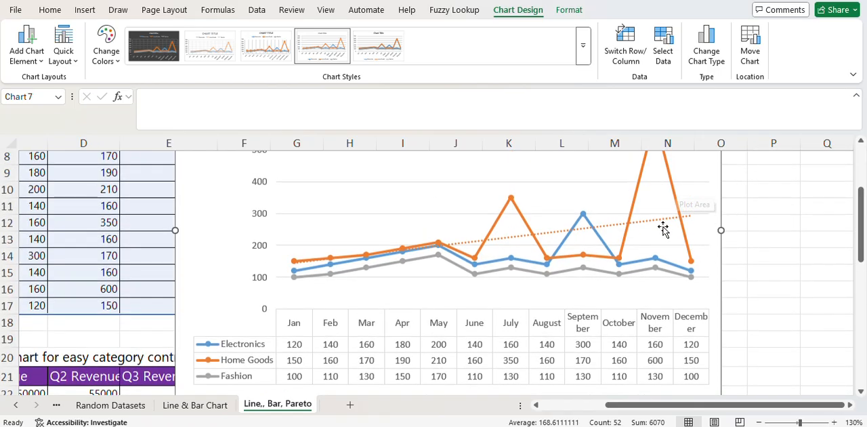
{"action": "scroll", "coordinate": [662, 229], "scroll_direction": "up", "scroll_amount": 2}
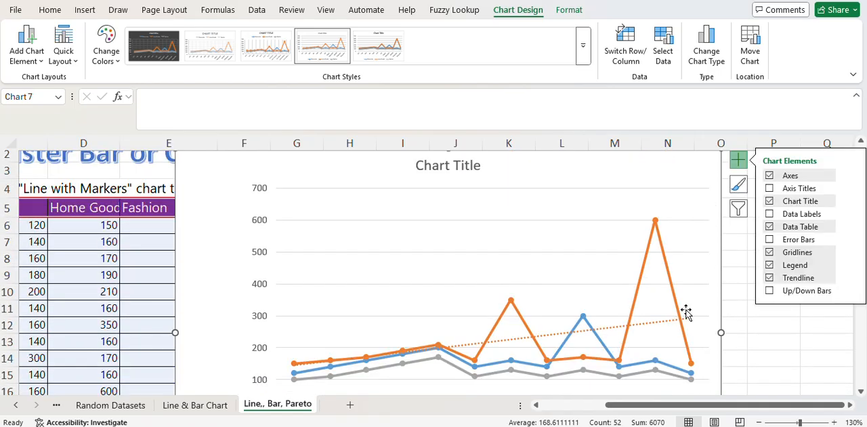
{"action": "left_click", "coordinate": [679, 184]}
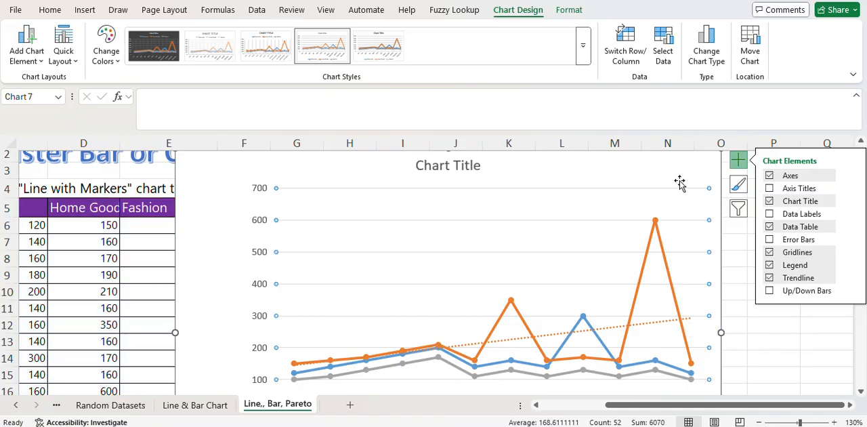
{"action": "left_click_drag", "start_coordinate": [696, 174], "coordinate": [667, 205]}
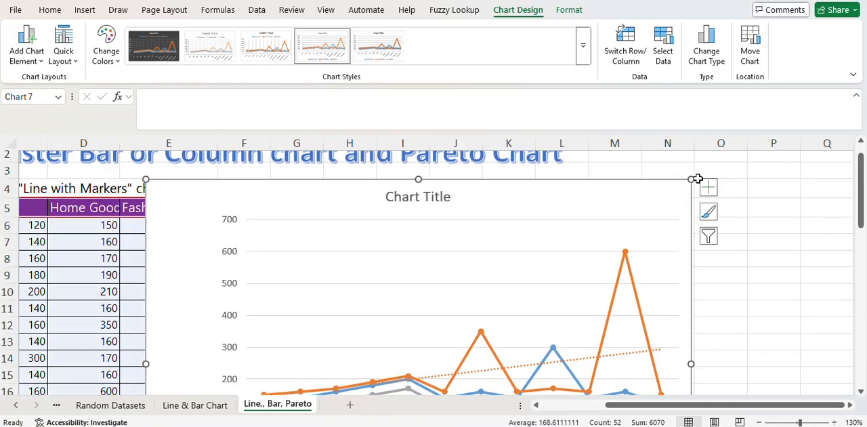
- Shrink the line chart and place it beside the monthly sales table, spanning about columns H to M
{"action": "left_click_drag", "start_coordinate": [690, 180], "coordinate": [605, 178]}
{"action": "left_click_drag", "start_coordinate": [293, 258], "coordinate": [292, 275]}
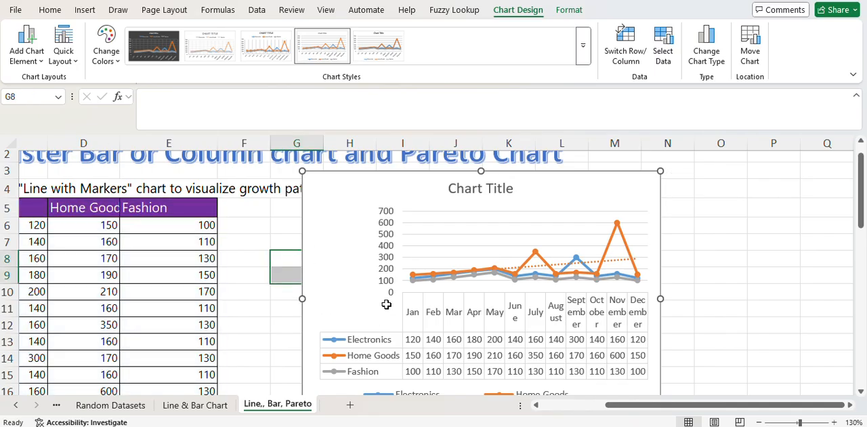
- Insert a 3-D Clustered Bar chart from the regional quarterly revenue table in B21:E25
{"action": "scroll", "coordinate": [292, 325], "scroll_direction": "down", "scroll_amount": 2}
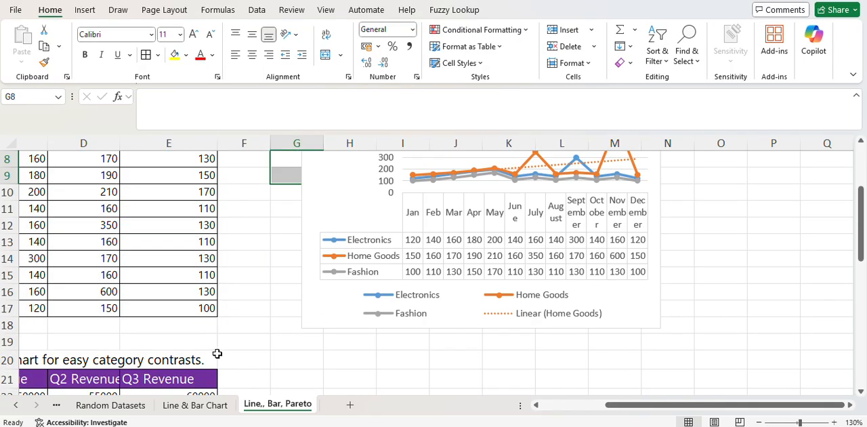
{"action": "scroll", "coordinate": [217, 352], "scroll_direction": "down", "scroll_amount": 2}
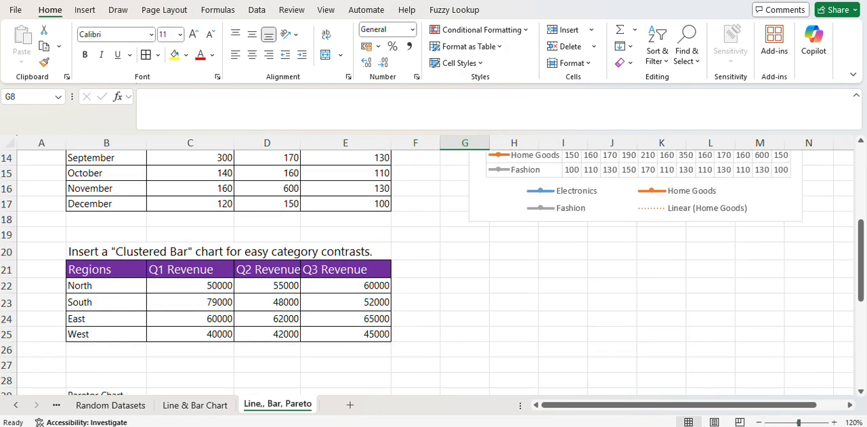
{"action": "left_click", "coordinate": [850, 405]}
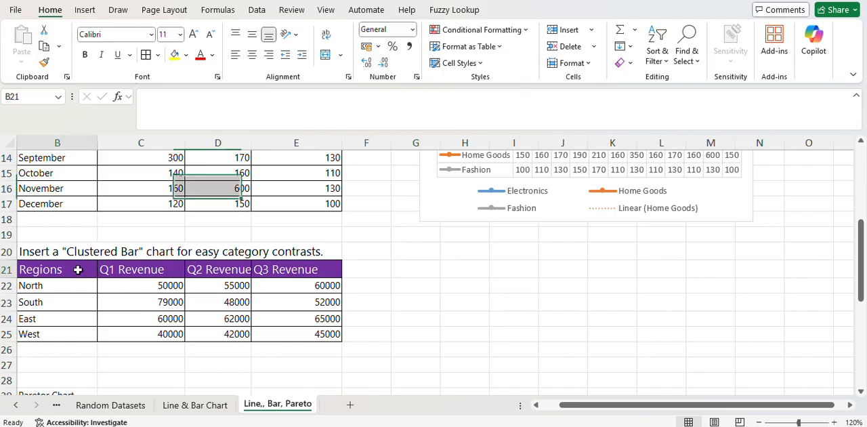
{"action": "left_click_drag", "start_coordinate": [81, 269], "coordinate": [330, 336]}
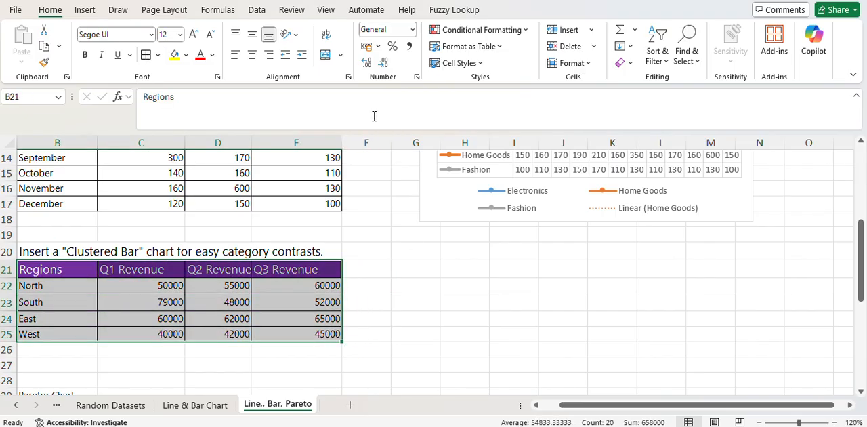
{"action": "left_click", "coordinate": [85, 11]}
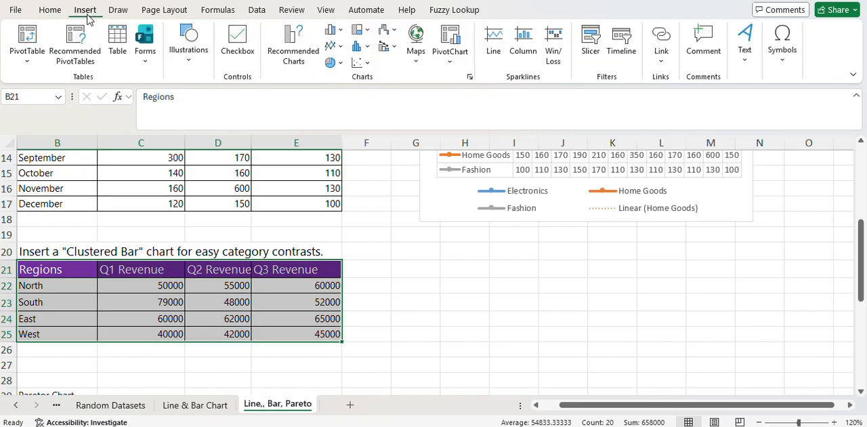
{"action": "left_click", "coordinate": [342, 30]}
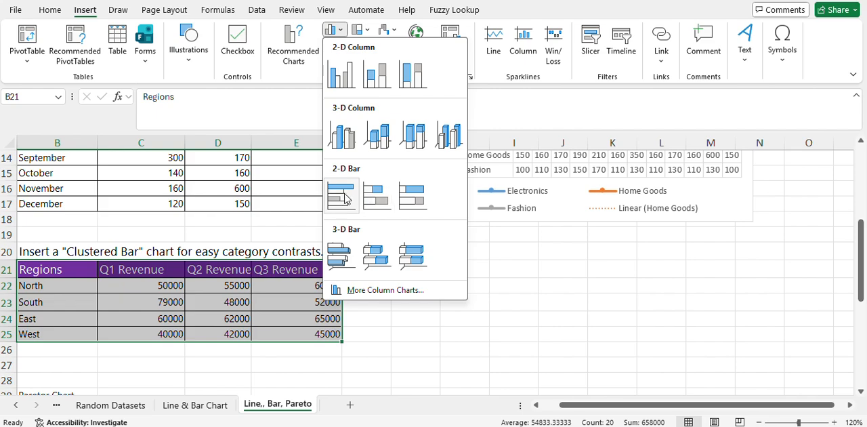
{"action": "left_click", "coordinate": [343, 267]}
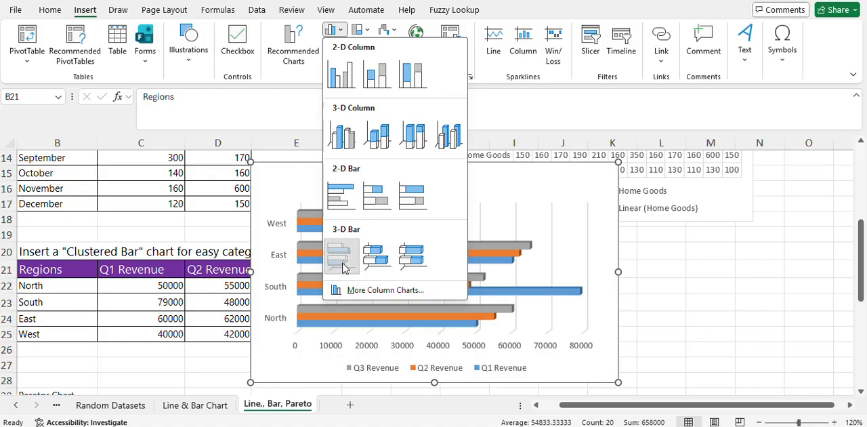
{"action": "left_click", "coordinate": [342, 267]}
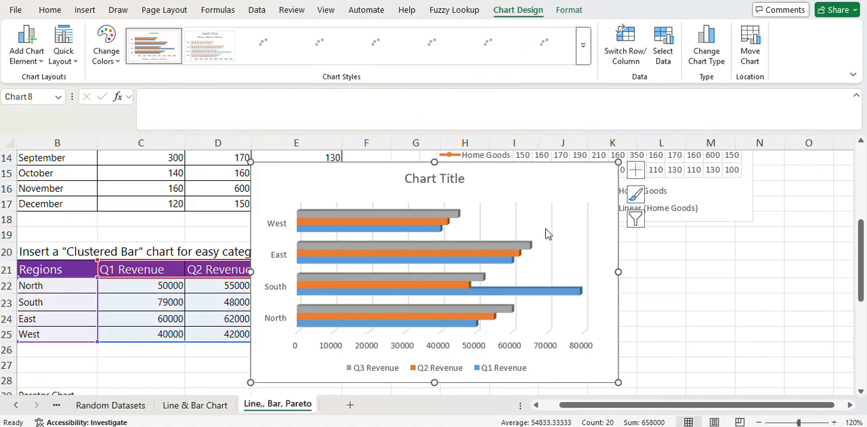
- Move the clustered bar chart beside the regional revenue table, spanning about columns G to M
{"action": "left_click_drag", "start_coordinate": [564, 169], "coordinate": [690, 177]}
{"action": "double_click", "coordinate": [691, 177]}
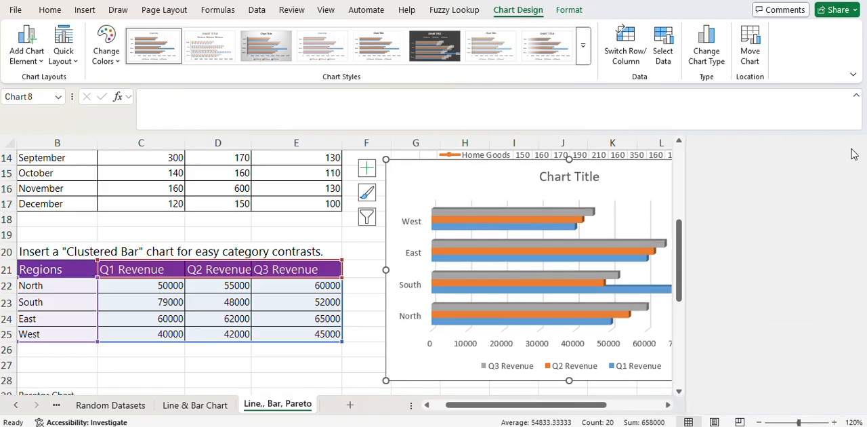
{"action": "left_click", "coordinate": [853, 147]}
- Try a data table on the clustered bar chart, remove it and show data labels on the bars instead
{"action": "left_click", "coordinate": [773, 171]}
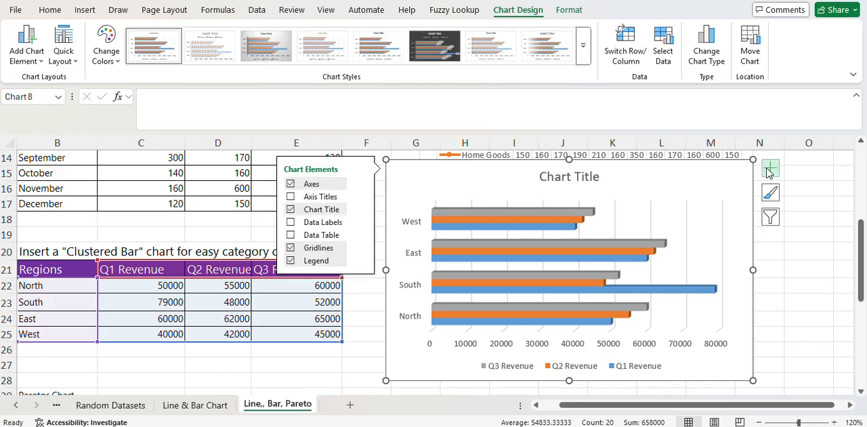
{"action": "left_click", "coordinate": [290, 235]}
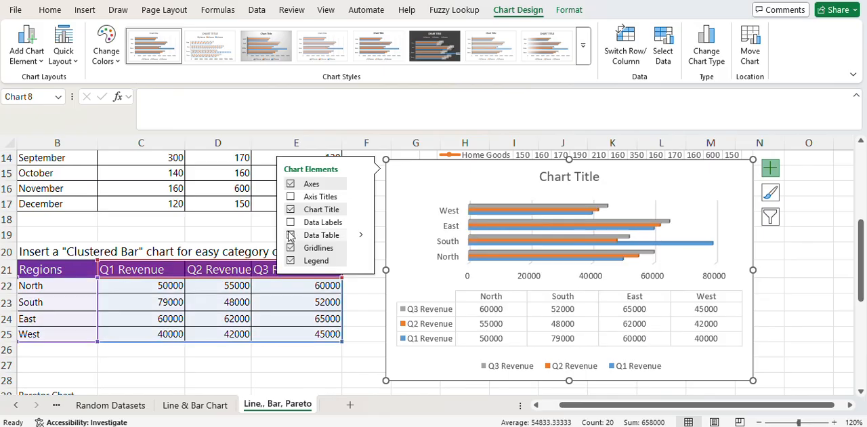
{"action": "left_click", "coordinate": [290, 234]}
{"action": "left_click", "coordinate": [290, 222]}
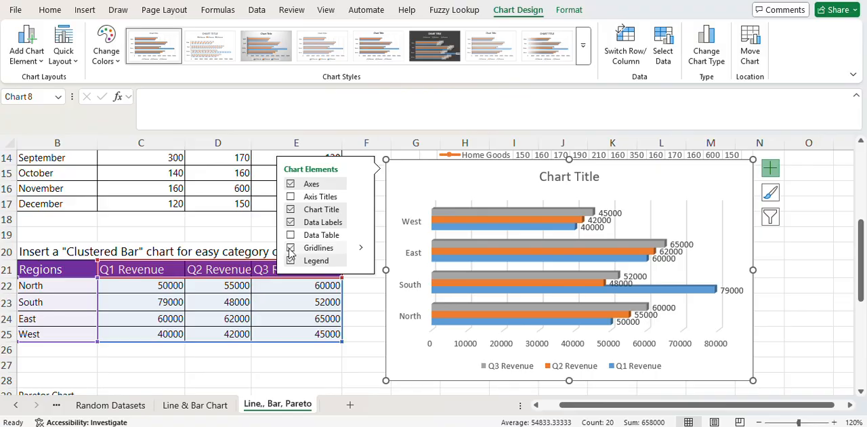
- Try axis titles on the clustered bar chart, remove them and deselect the chart
{"action": "left_click", "coordinate": [291, 197]}
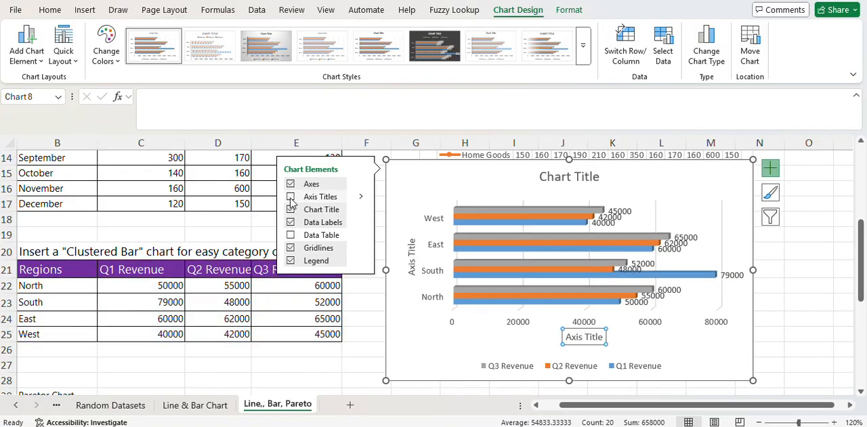
{"action": "left_click", "coordinate": [290, 197]}
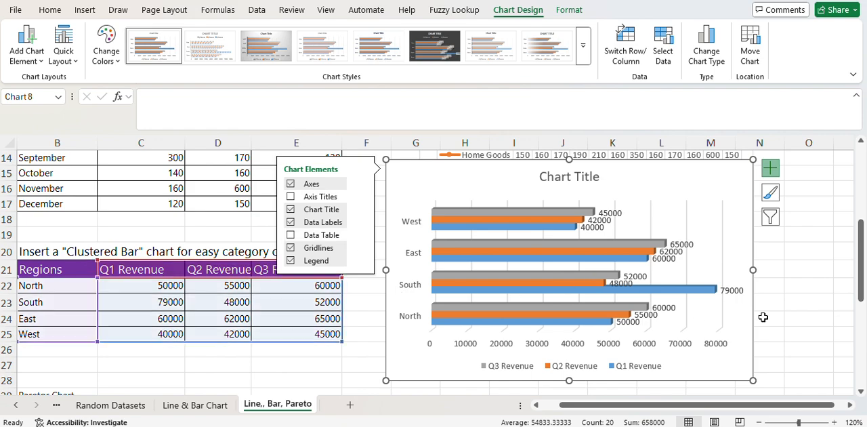
{"action": "left_click_drag", "start_coordinate": [836, 308], "coordinate": [837, 313]}
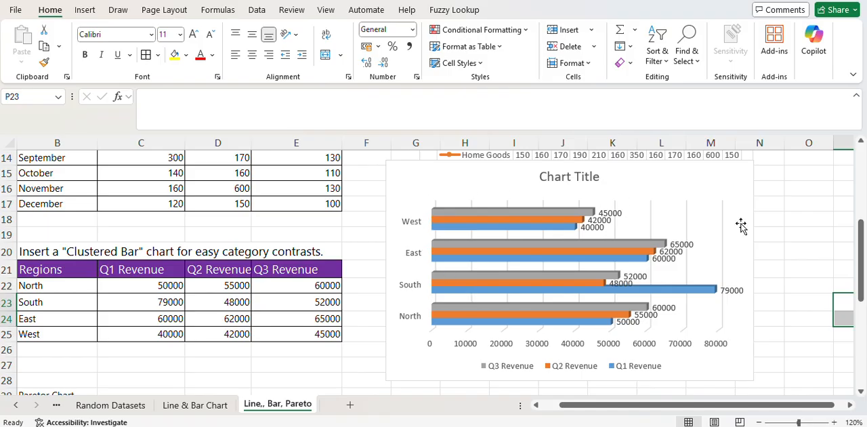
{"action": "left_click", "coordinate": [820, 252]}
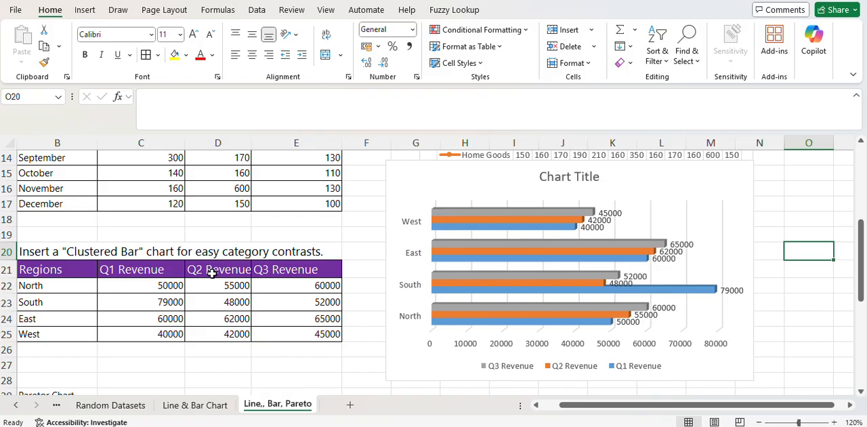
- Correct the spelling of the heading in B29 to "Pareto Chart"
{"action": "scroll", "coordinate": [201, 285], "scroll_direction": "down", "scroll_amount": 2}
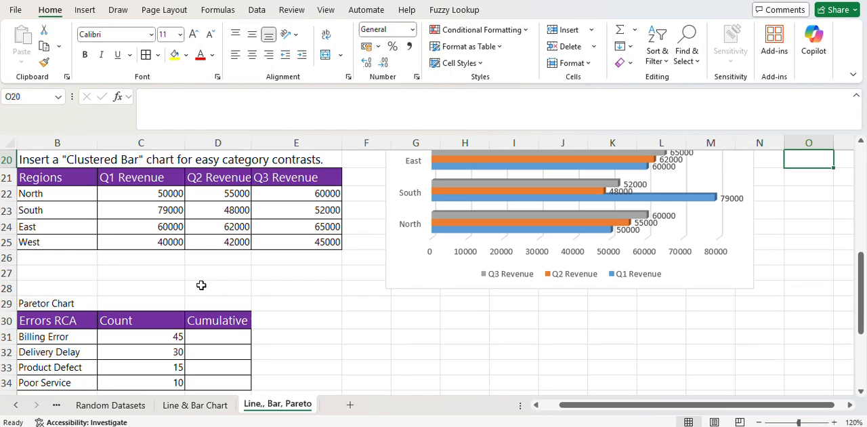
{"action": "scroll", "coordinate": [190, 286], "scroll_direction": "down", "scroll_amount": 1}
{"action": "left_click", "coordinate": [67, 256]}
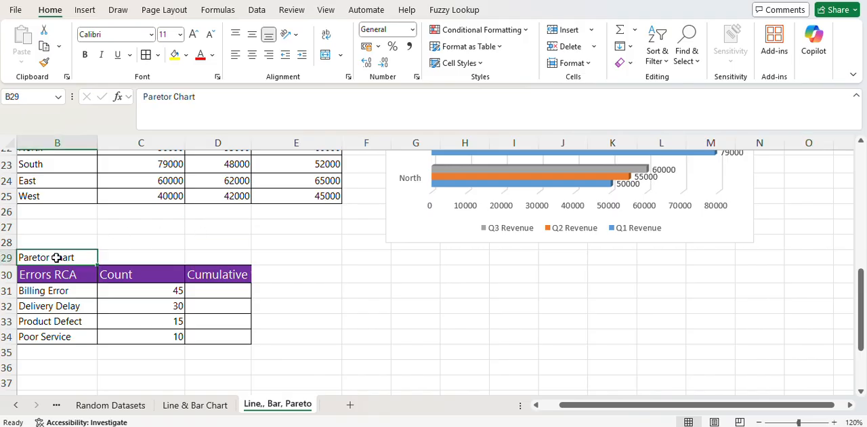
{"action": "left_click", "coordinate": [173, 98]}
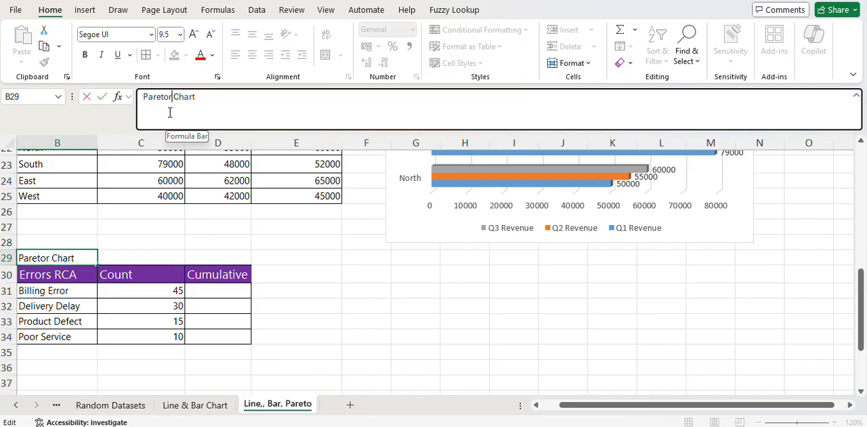
{"action": "key", "text": "BackSpace"}
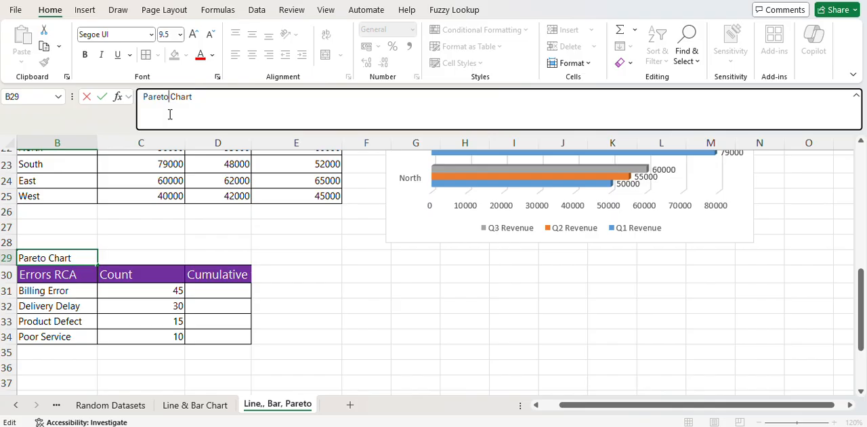
{"action": "key", "text": "Return"}
{"action": "left_click", "coordinate": [355, 273]}
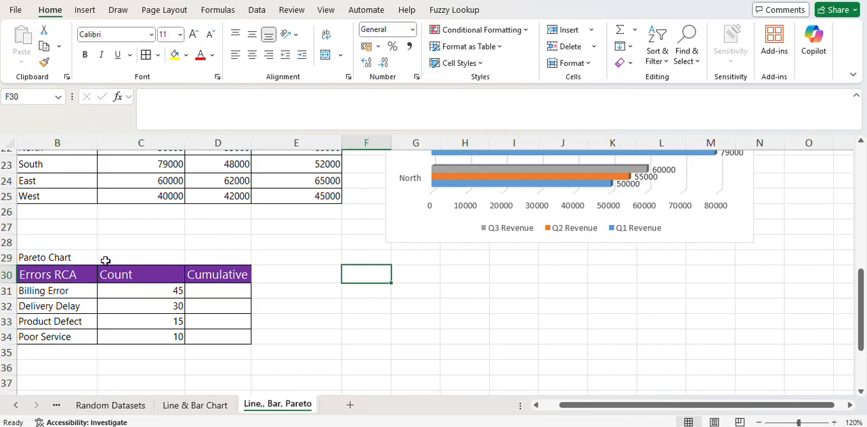
{"action": "left_click", "coordinate": [63, 302]}
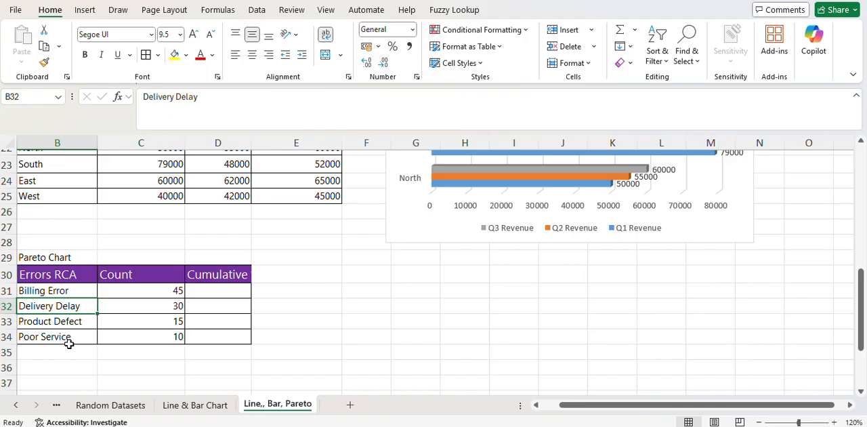
{"action": "left_click", "coordinate": [168, 295]}
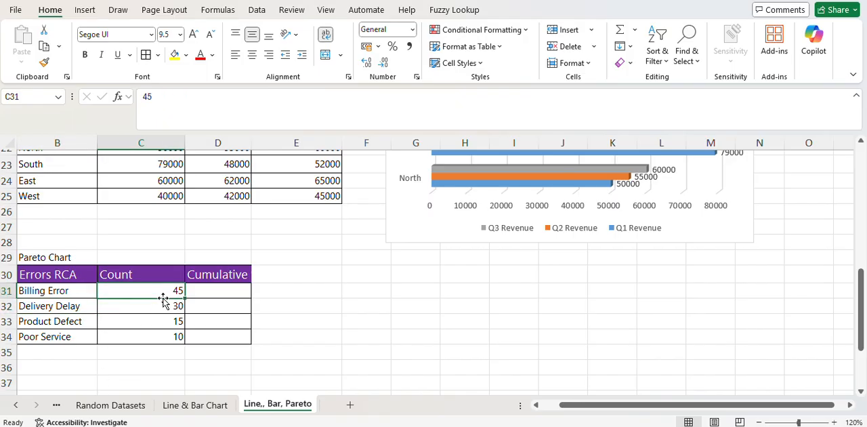
{"action": "left_click_drag", "start_coordinate": [163, 298], "coordinate": [180, 304]}
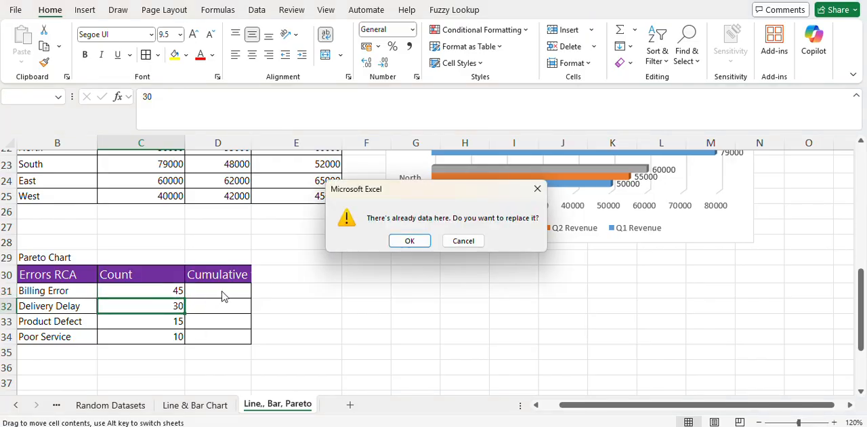
{"action": "left_click", "coordinate": [464, 241]}
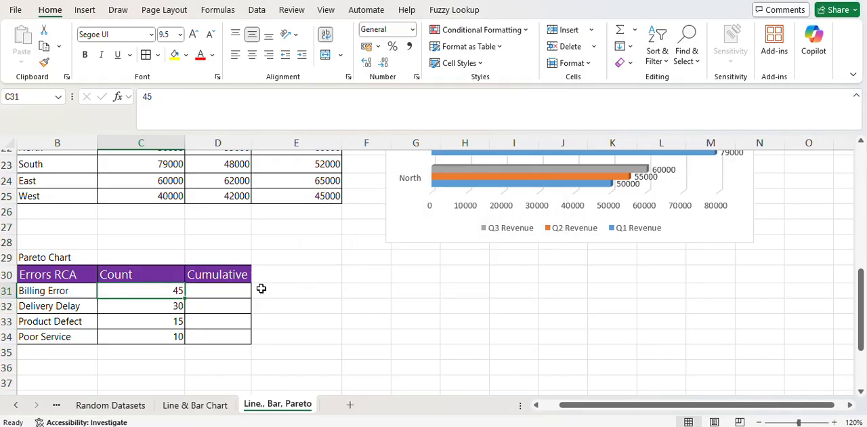
{"action": "left_click_drag", "start_coordinate": [219, 290], "coordinate": [221, 337]}
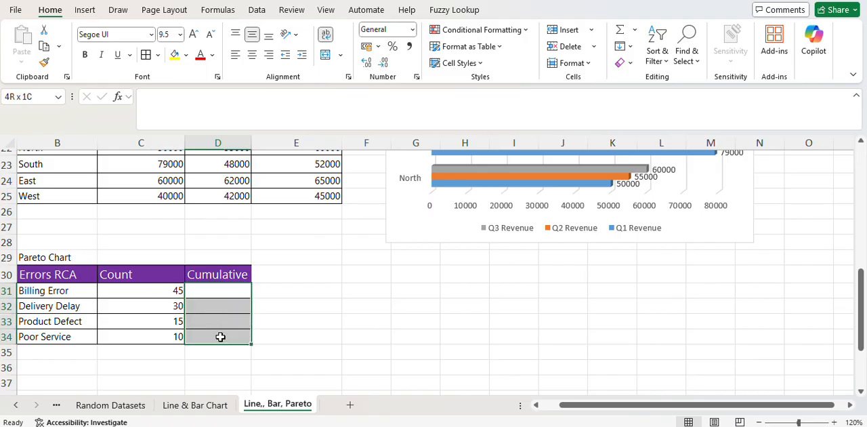
- Begin a SUM formula in D31 over the range C31:C31 for the cumulative count
{"action": "left_click", "coordinate": [222, 289]}
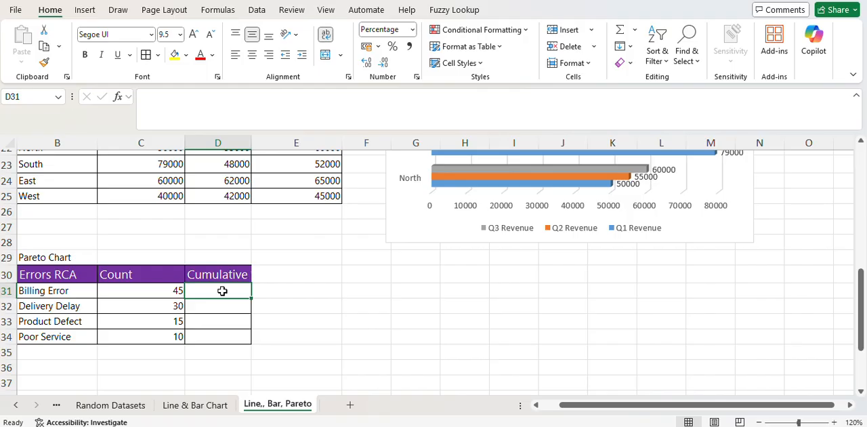
{"action": "type", "text": "="}
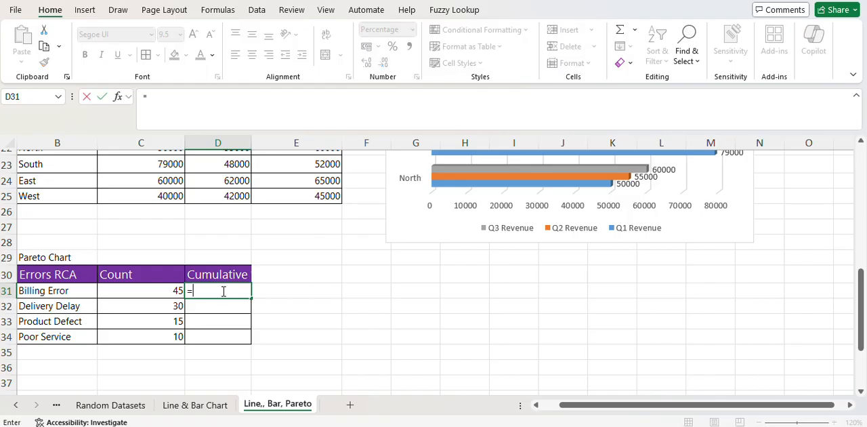
{"action": "type", "text": "sum("}
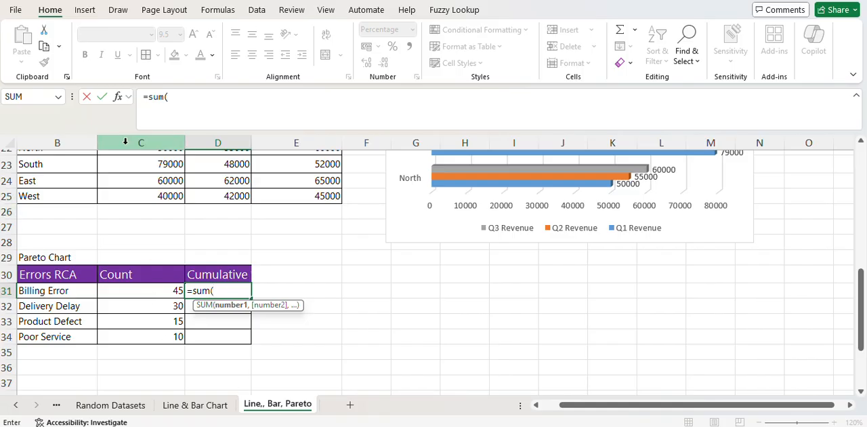
{"action": "left_click", "coordinate": [134, 291]}
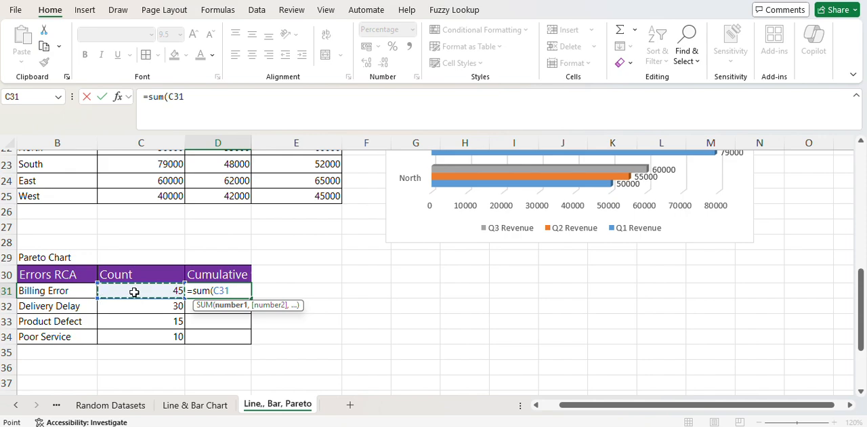
{"action": "key", "text": "F8"}
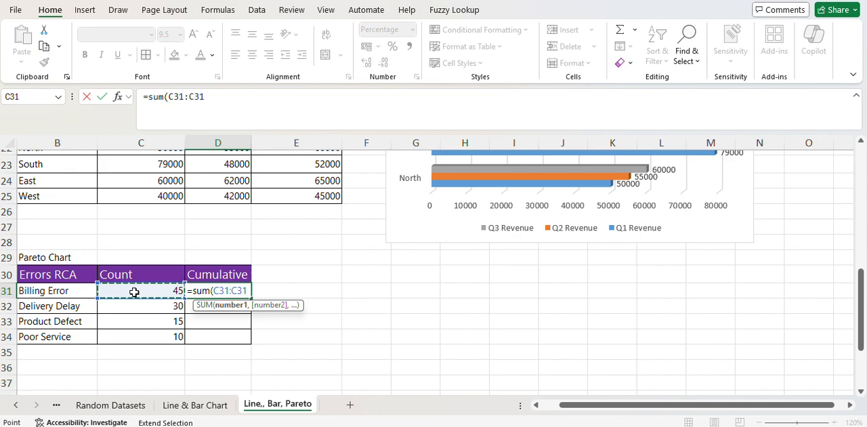
{"action": "key", "text": "BackSpace"}
{"action": "key", "text": "BackSpace"}
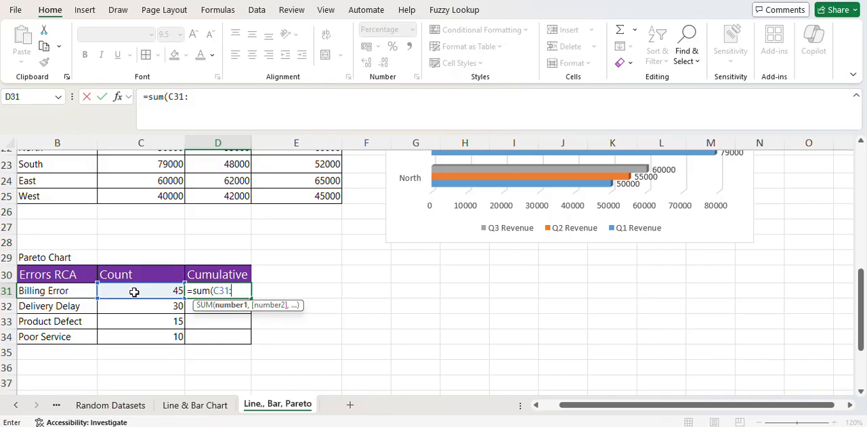
{"action": "type", "text": "c31"}
- Lock the range's starting reference as absolute and enter =SUM($C$31:C31) in D31
{"action": "left_click_drag", "start_coordinate": [230, 290], "coordinate": [216, 289]}
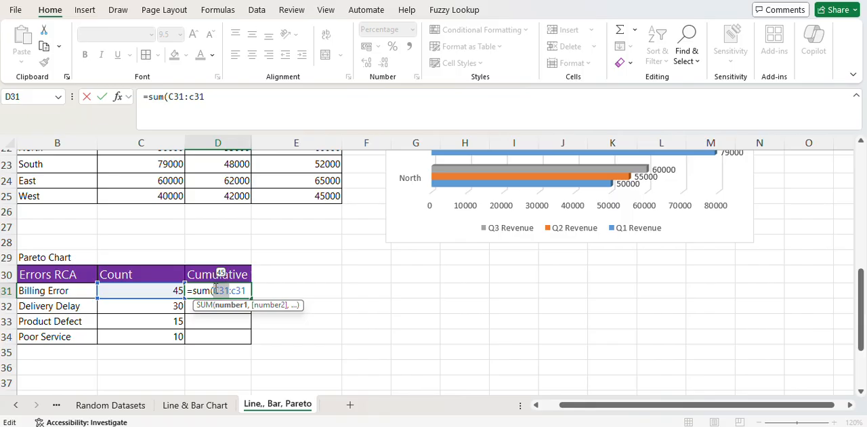
{"action": "key", "text": "F4"}
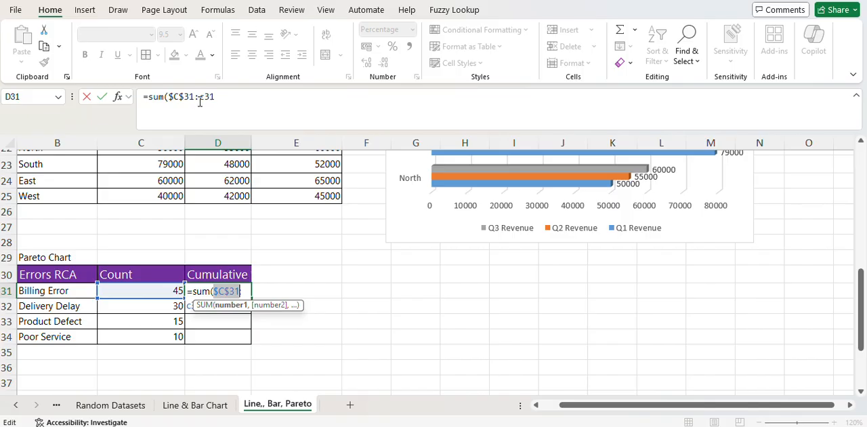
{"action": "left_click", "coordinate": [238, 100]}
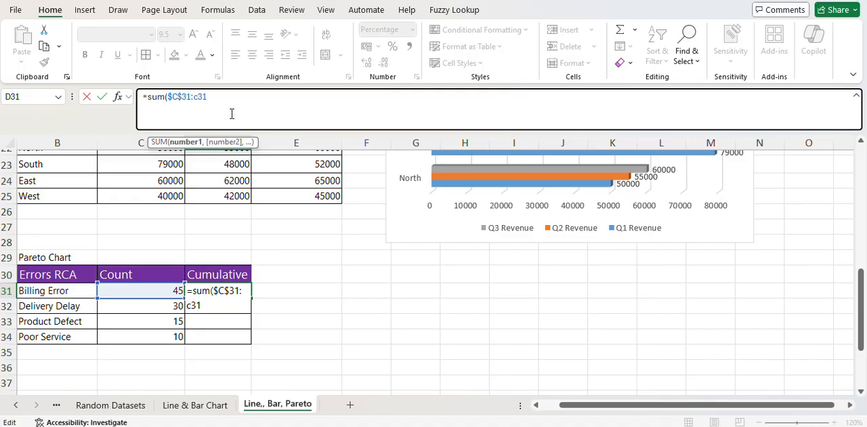
{"action": "type", "text": ")"}
{"action": "key", "text": "Return"}
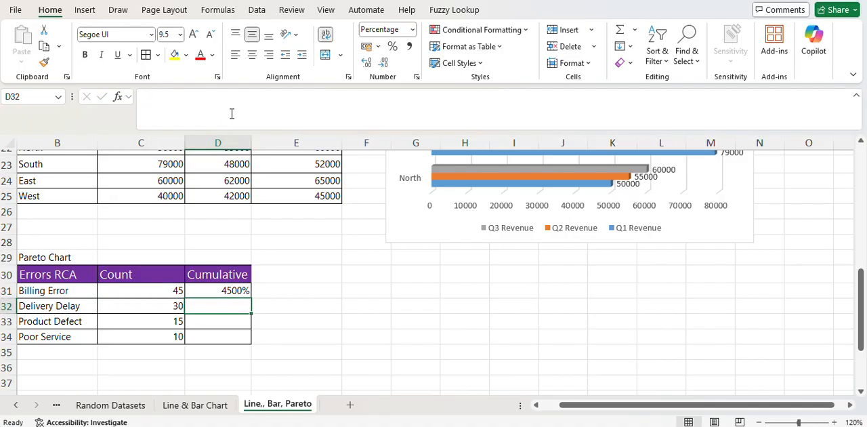
- Fill the running-total formula from D31 down through D34
{"action": "left_click", "coordinate": [244, 290]}
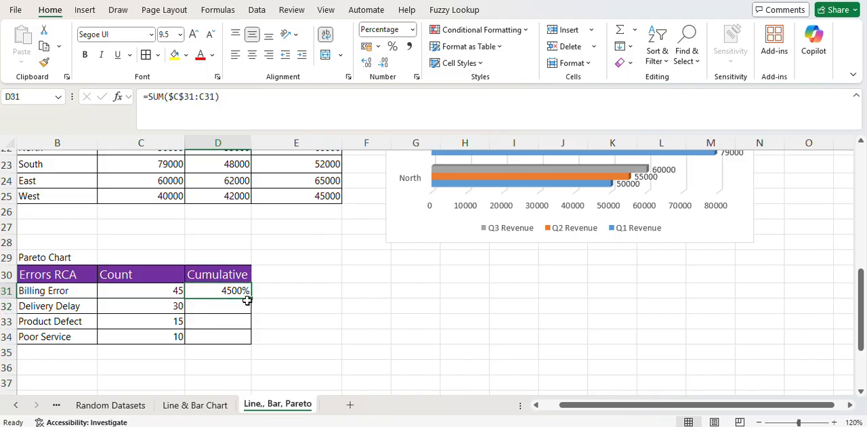
{"action": "left_click_drag", "start_coordinate": [249, 300], "coordinate": [251, 341]}
{"action": "left_click", "coordinate": [310, 318]}
- Examine how the range in the Cumulative formulas in D31:D34 expands over the counts in C31:C34
{"action": "left_click", "coordinate": [243, 290]}
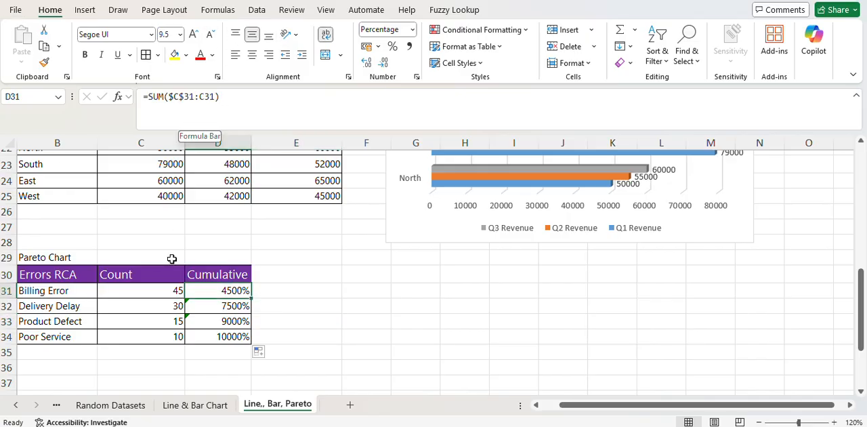
{"action": "left_click", "coordinate": [226, 306]}
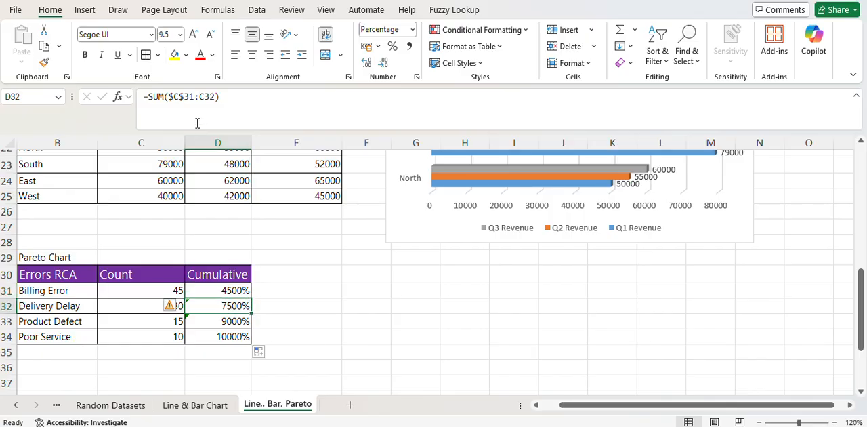
{"action": "left_click", "coordinate": [176, 289]}
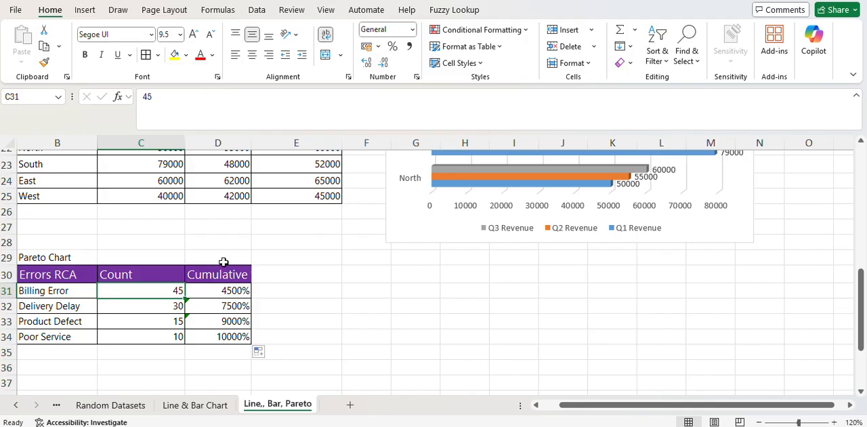
{"action": "left_click", "coordinate": [220, 285]}
{"action": "left_click_drag", "start_coordinate": [175, 290], "coordinate": [170, 335]}
{"action": "left_click", "coordinate": [159, 290]}
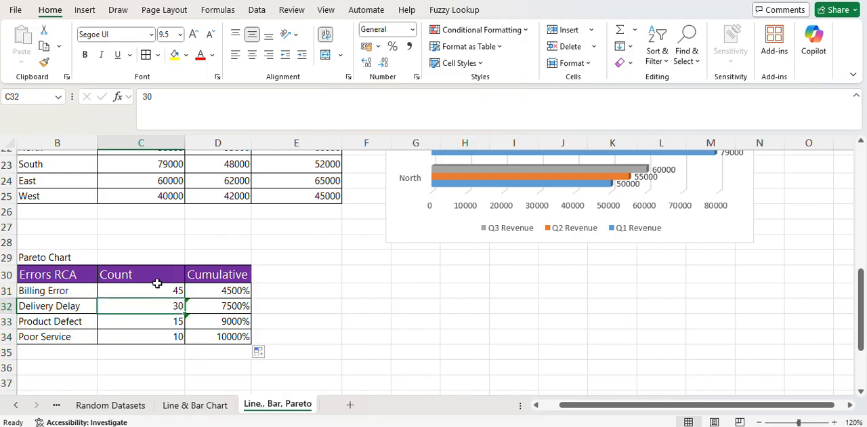
{"action": "left_click", "coordinate": [162, 321]}
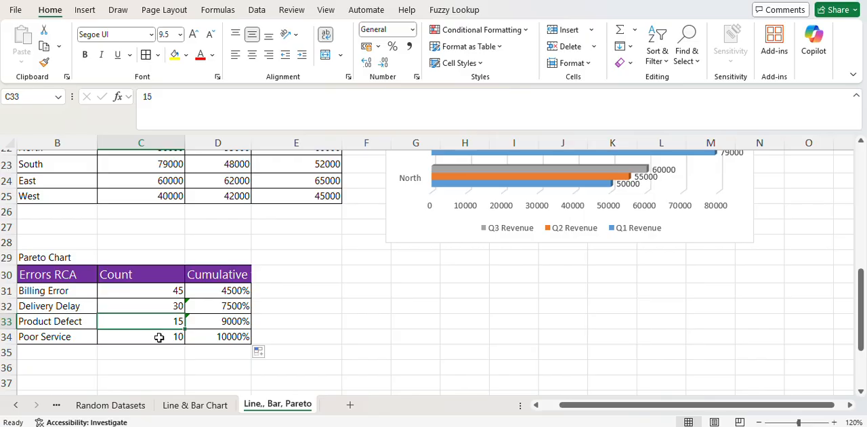
{"action": "left_click", "coordinate": [160, 337]}
{"action": "left_click", "coordinate": [205, 298]}
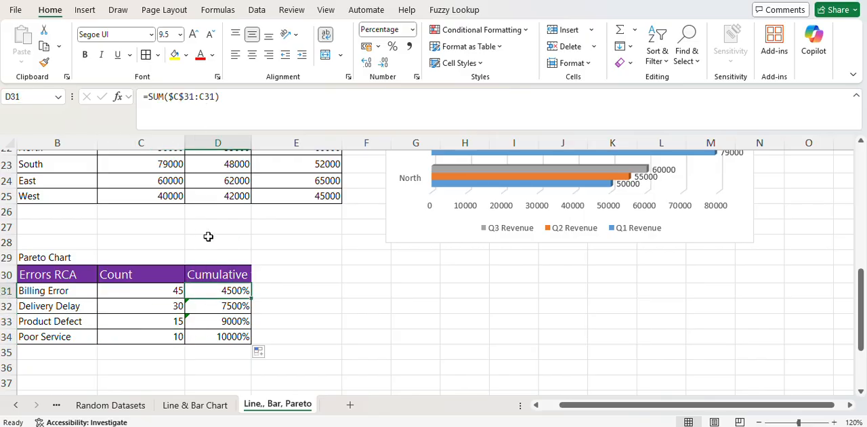
{"action": "left_click", "coordinate": [224, 304]}
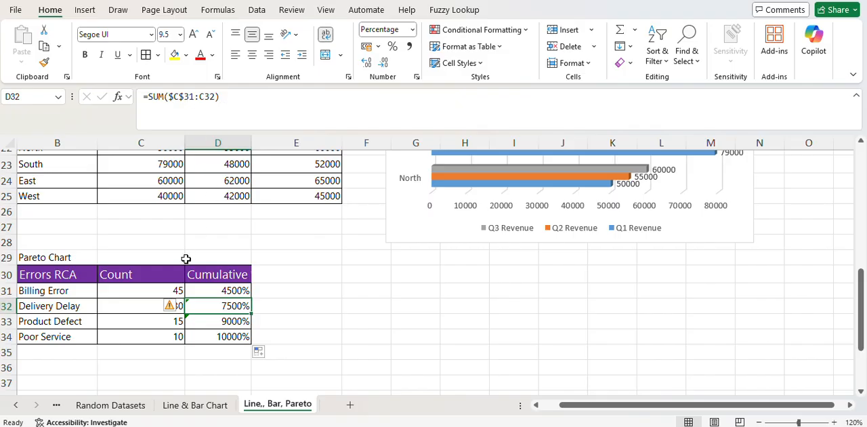
{"action": "left_click", "coordinate": [210, 320]}
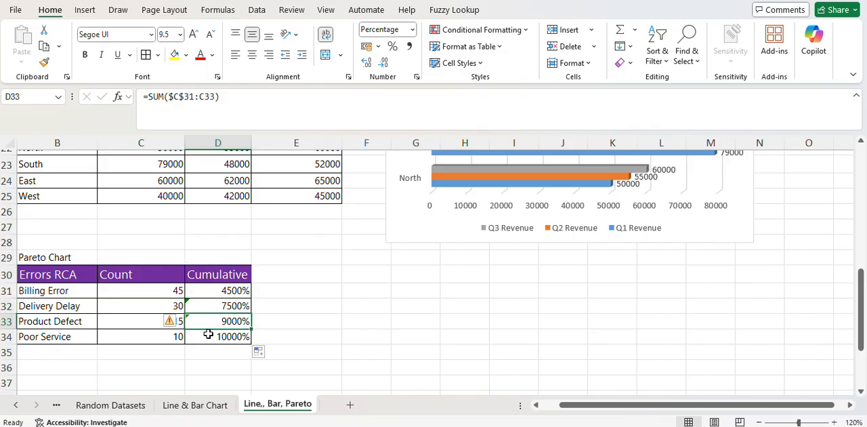
{"action": "left_click", "coordinate": [207, 337]}
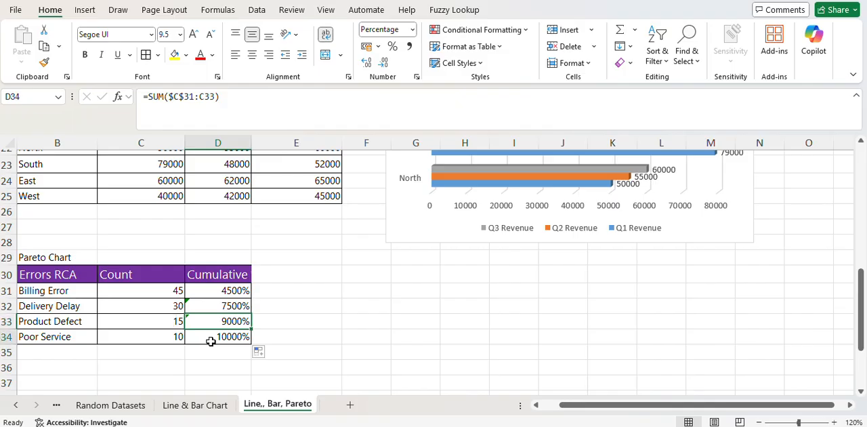
{"action": "left_click", "coordinate": [217, 290]}
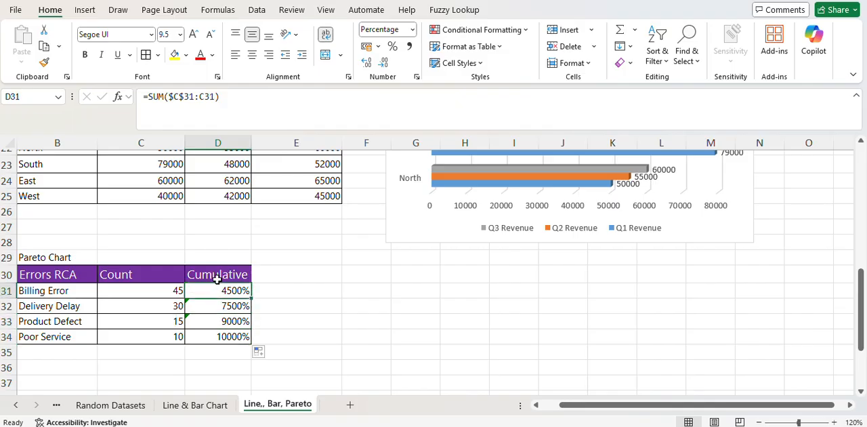
{"action": "left_click", "coordinate": [226, 100]}
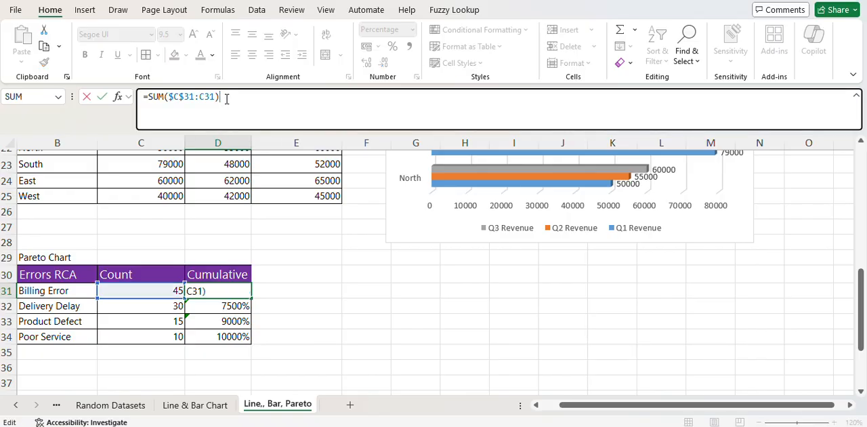
{"action": "type", "text": "/"}
{"action": "type", "text": "su"}
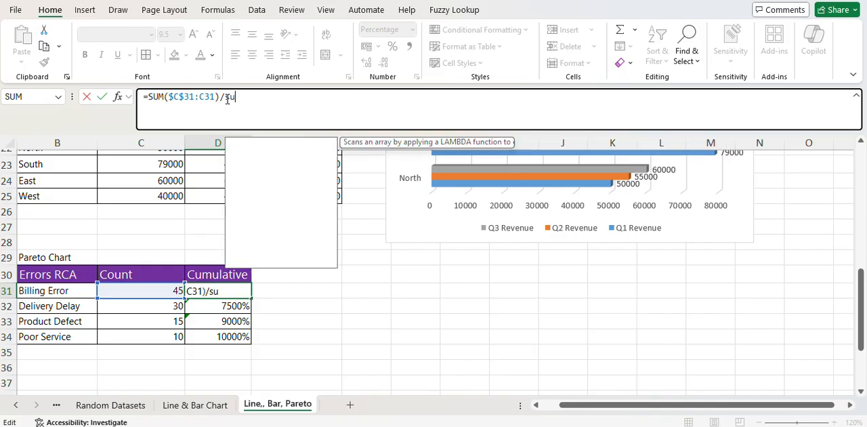
{"action": "type", "text": "m("}
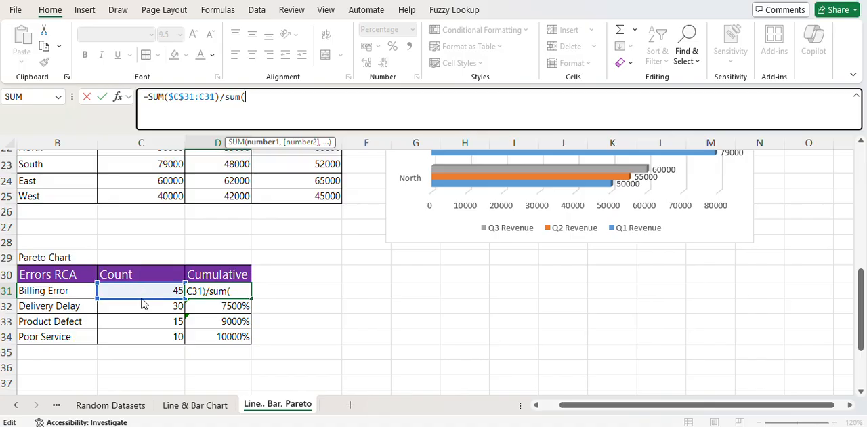
{"action": "left_click_drag", "start_coordinate": [141, 299], "coordinate": [159, 322]}
{"action": "key", "text": "Escape"}
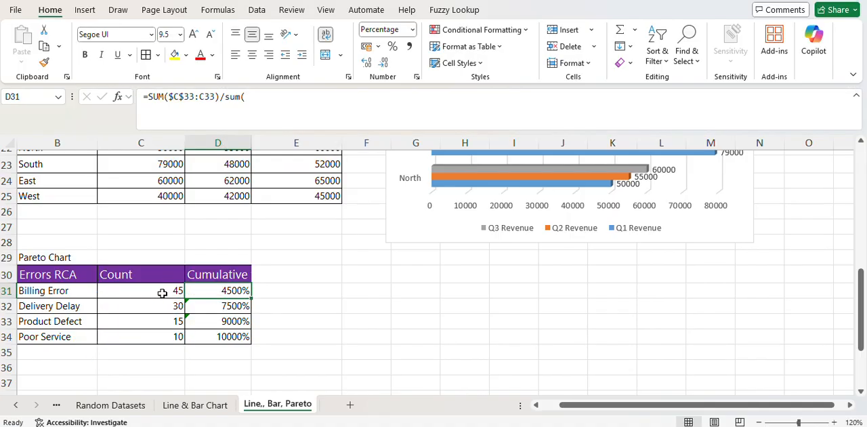
- Extend the D31 formula to divide the running total by the sum of C31:C34
{"action": "left_click", "coordinate": [233, 95]}
{"action": "type", "text": "/"}
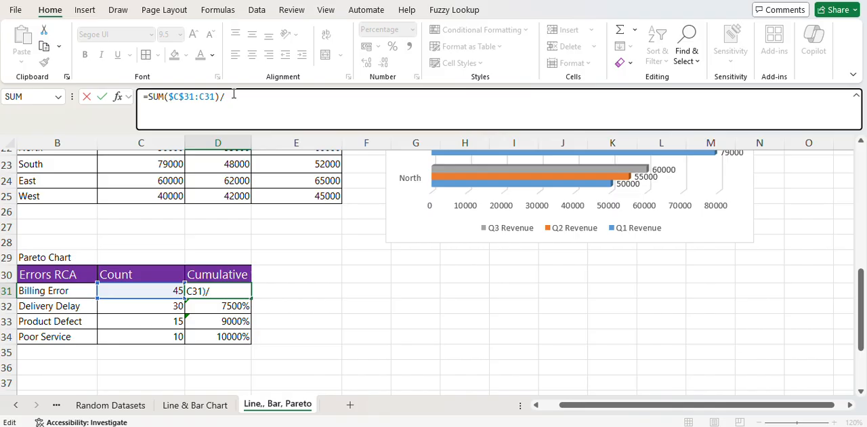
{"action": "type", "text": "sum("}
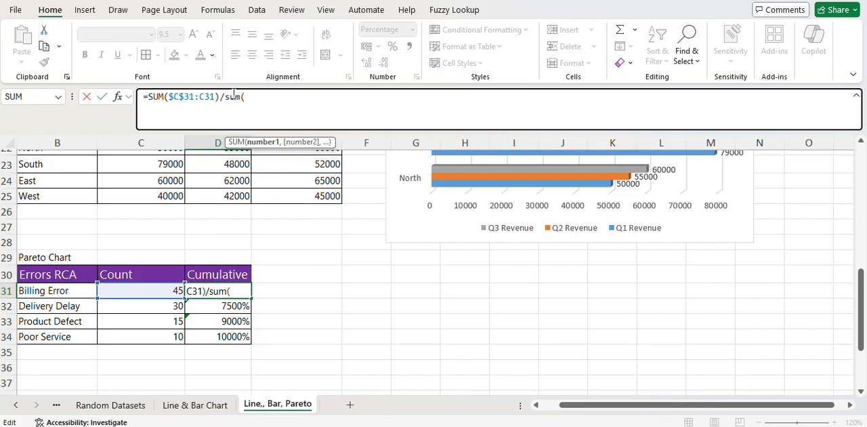
{"action": "left_click_drag", "start_coordinate": [170, 291], "coordinate": [179, 347]}
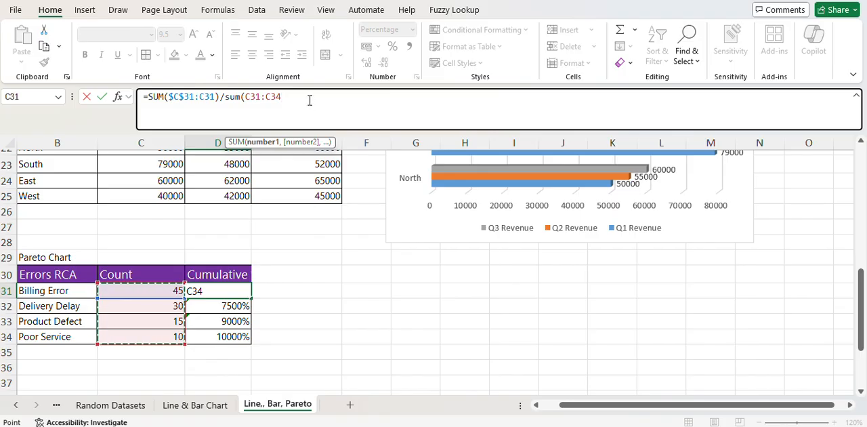
{"action": "type", "text": ")"}
- Make both divisor references absolute and enter =SUM($C$31:C31)/SUM($C$31:$C$34) in D31
{"action": "left_click", "coordinate": [252, 98]}
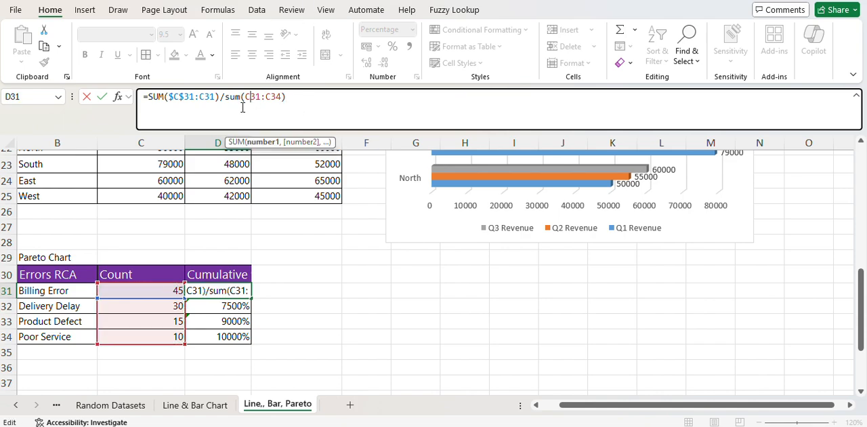
{"action": "key", "text": "F4"}
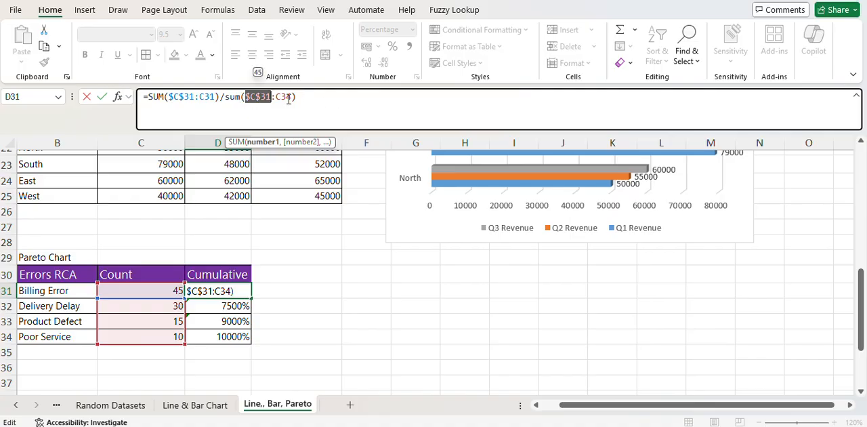
{"action": "left_click", "coordinate": [280, 97]}
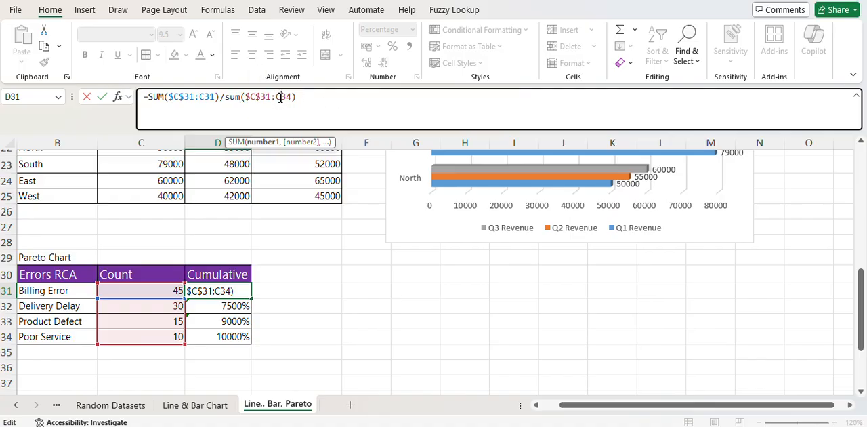
{"action": "key", "text": "F4"}
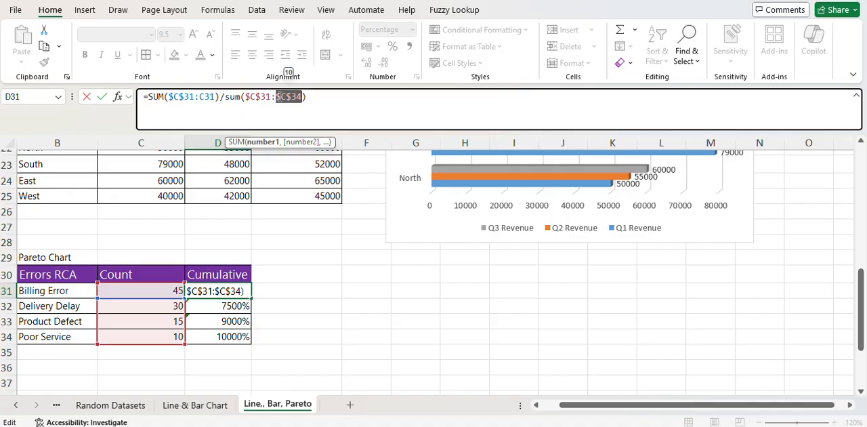
{"action": "key", "text": "Return"}
- Fill the cumulative percentage formula from D31 down through D34 and deselect the range
{"action": "left_click", "coordinate": [238, 292]}
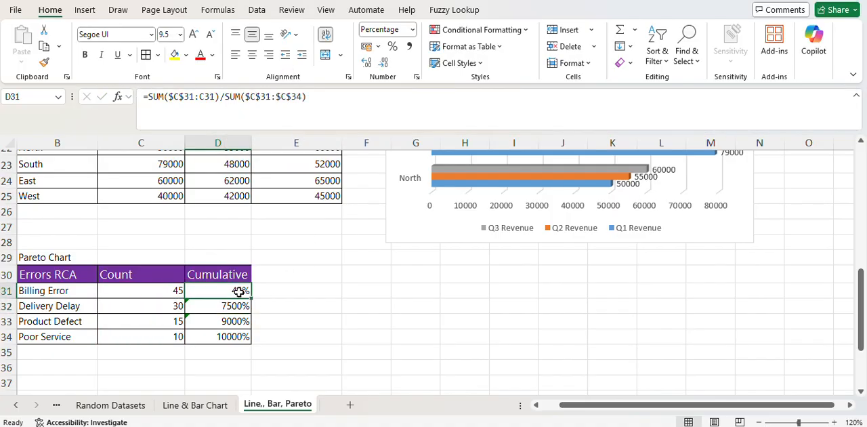
{"action": "double_click", "coordinate": [251, 298]}
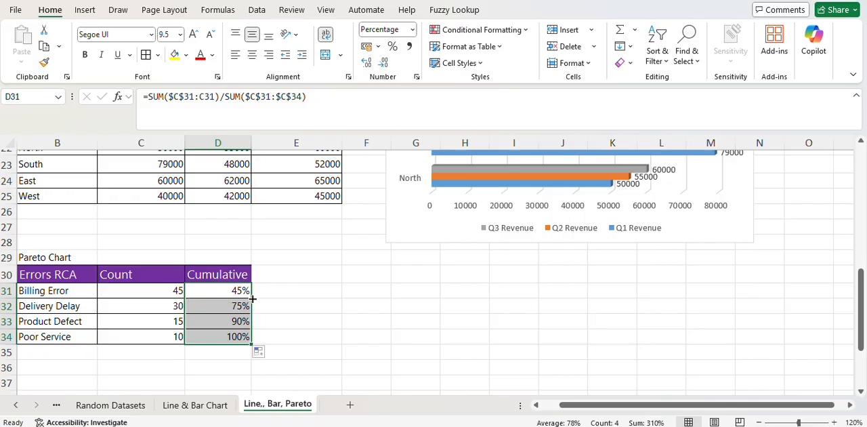
{"action": "left_click", "coordinate": [257, 304]}
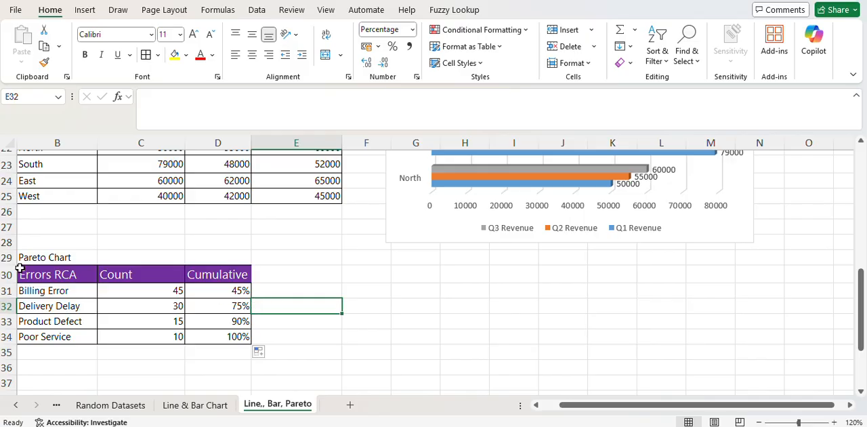
- Select the Errors RCA table in B30:D34 and compare the scatter and clustered column previews among its recommended charts
{"action": "left_click", "coordinate": [50, 276]}
{"action": "left_click_drag", "start_coordinate": [50, 276], "coordinate": [246, 330]}
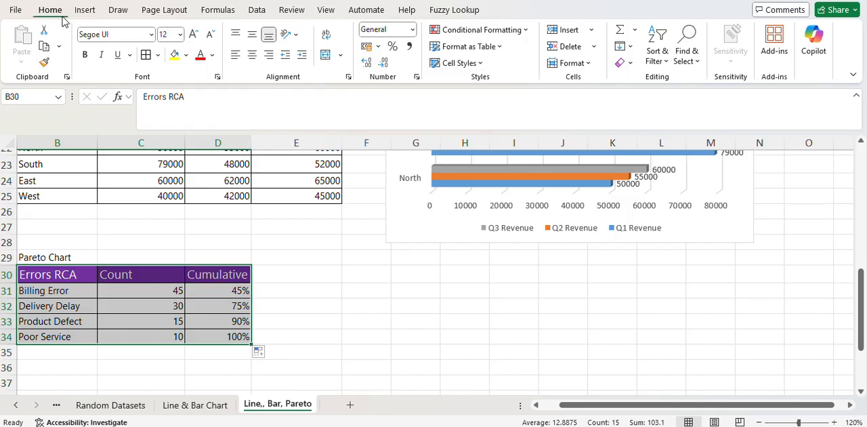
{"action": "left_click", "coordinate": [86, 15]}
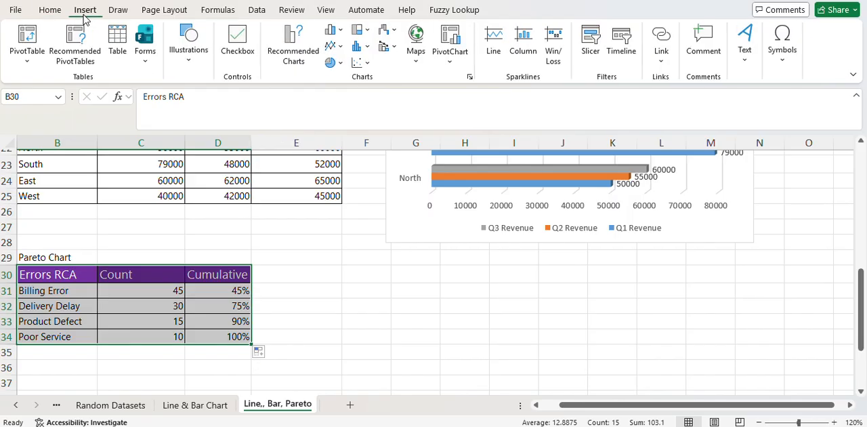
{"action": "left_click", "coordinate": [294, 55]}
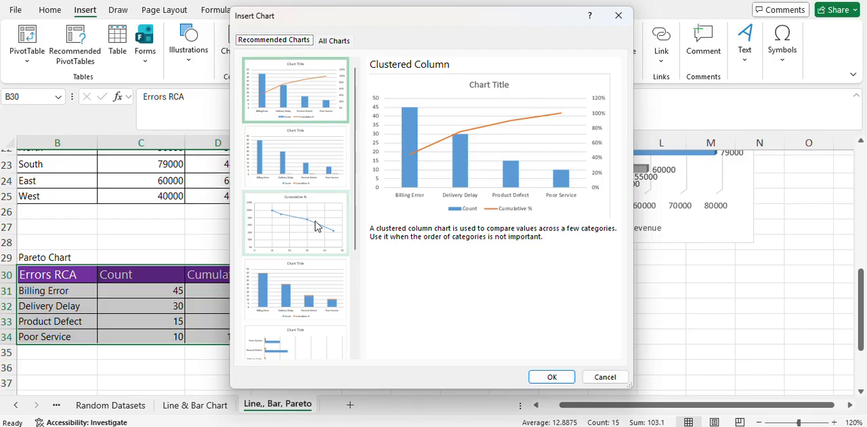
{"action": "left_click_drag", "start_coordinate": [356, 180], "coordinate": [344, 124]}
{"action": "left_click", "coordinate": [305, 242]}
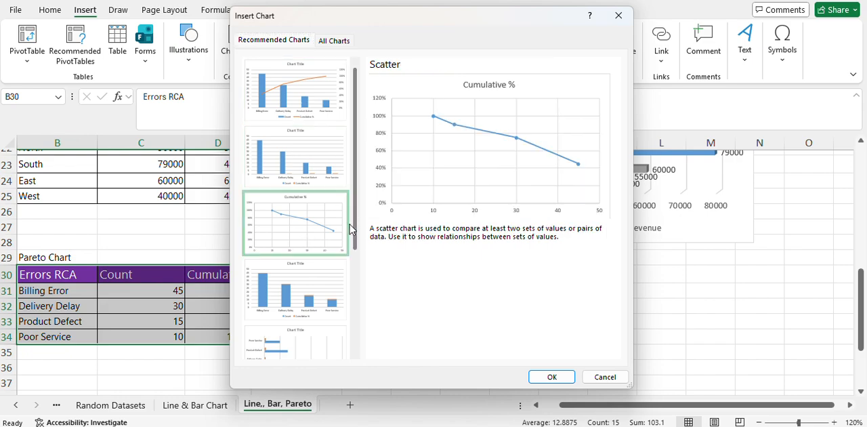
{"action": "left_click", "coordinate": [322, 287]}
{"action": "left_click", "coordinate": [269, 97]}
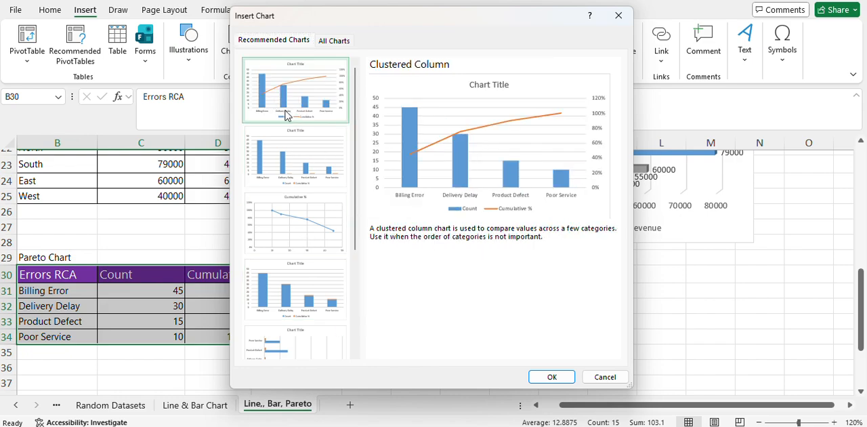
{"action": "left_click_drag", "start_coordinate": [356, 217], "coordinate": [347, 98]}
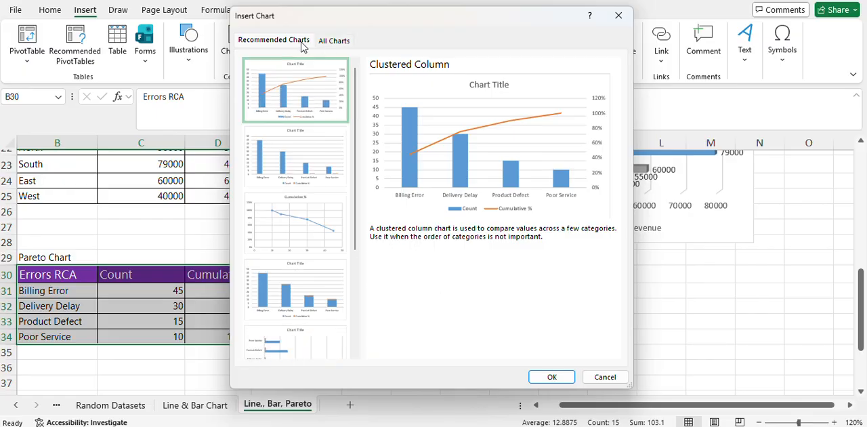
- Insert a Pareto chart, from the Histogram chart types, for the selected Errors RCA table
{"action": "left_click", "coordinate": [334, 42]}
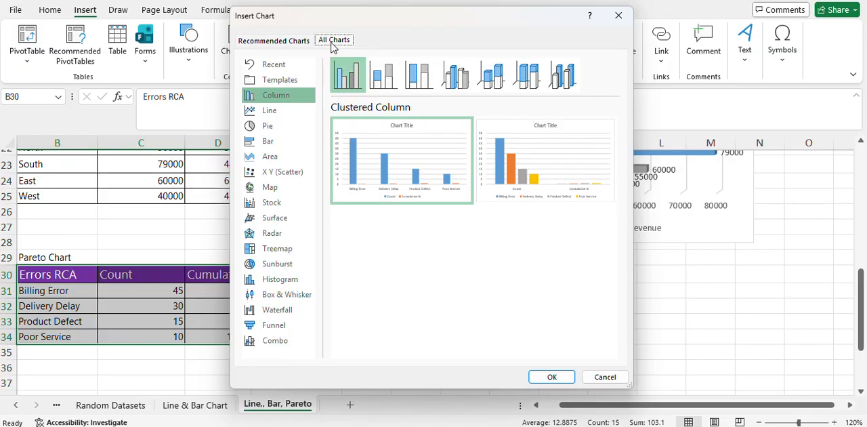
{"action": "left_click", "coordinate": [302, 281]}
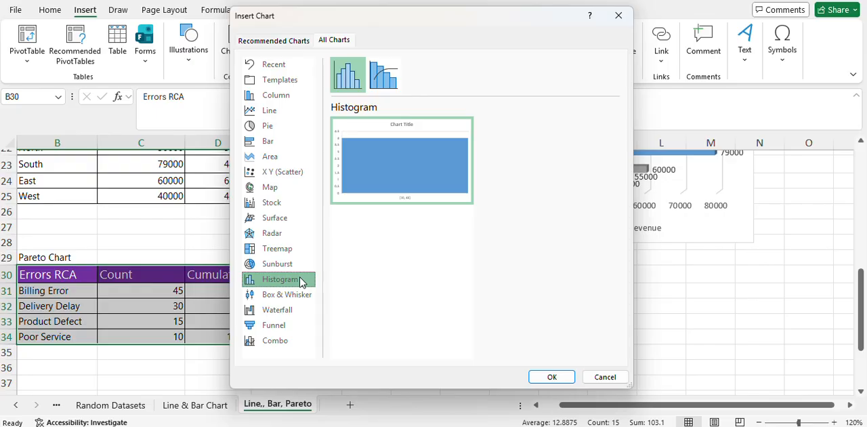
{"action": "left_click", "coordinate": [384, 81]}
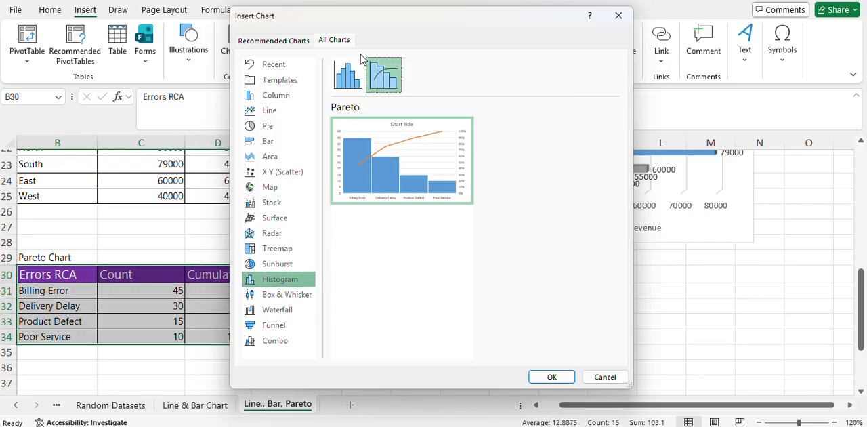
{"action": "mouse_move", "coordinate": [436, 153]}
{"action": "left_click", "coordinate": [552, 376]}
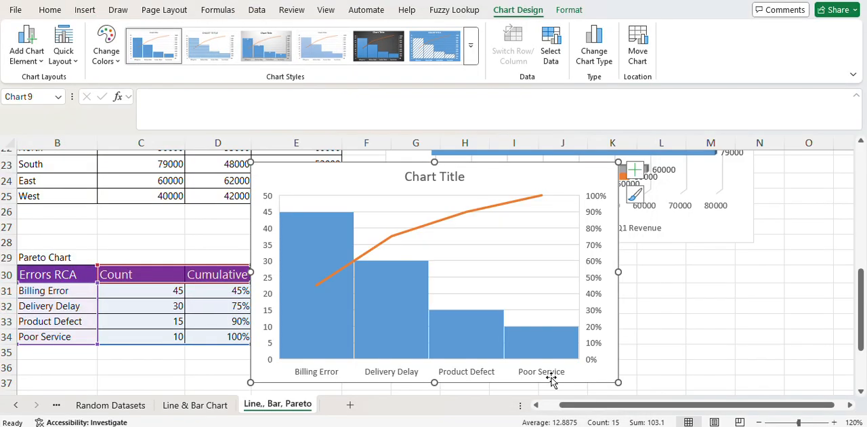
- Move the Pareto chart beside the Errors RCA table, just below the clustered bar chart, and deselect it
{"action": "left_click_drag", "start_coordinate": [596, 176], "coordinate": [503, 162]}
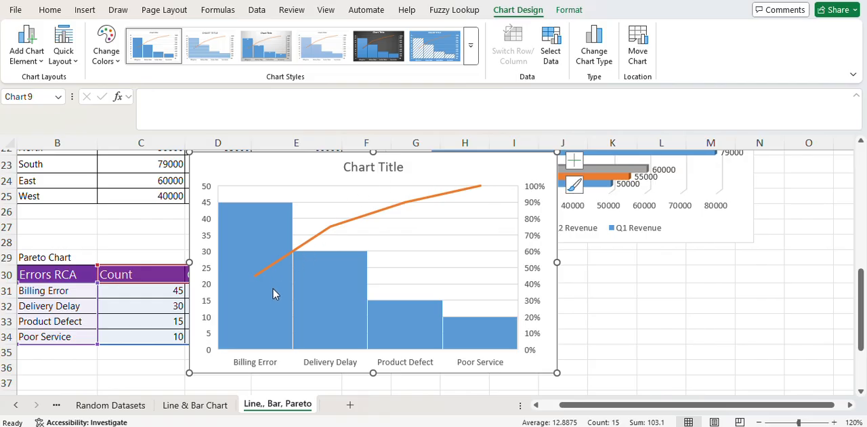
{"action": "mouse_move", "coordinate": [266, 320]}
{"action": "left_click_drag", "start_coordinate": [518, 176], "coordinate": [614, 245]}
{"action": "left_click", "coordinate": [260, 229]}
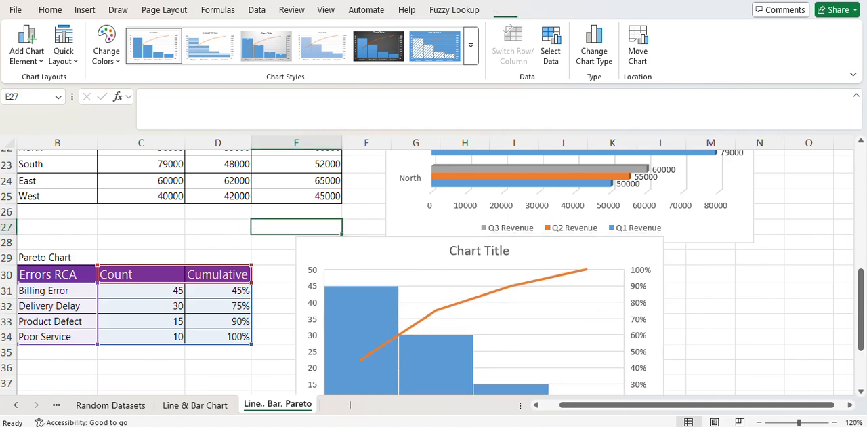